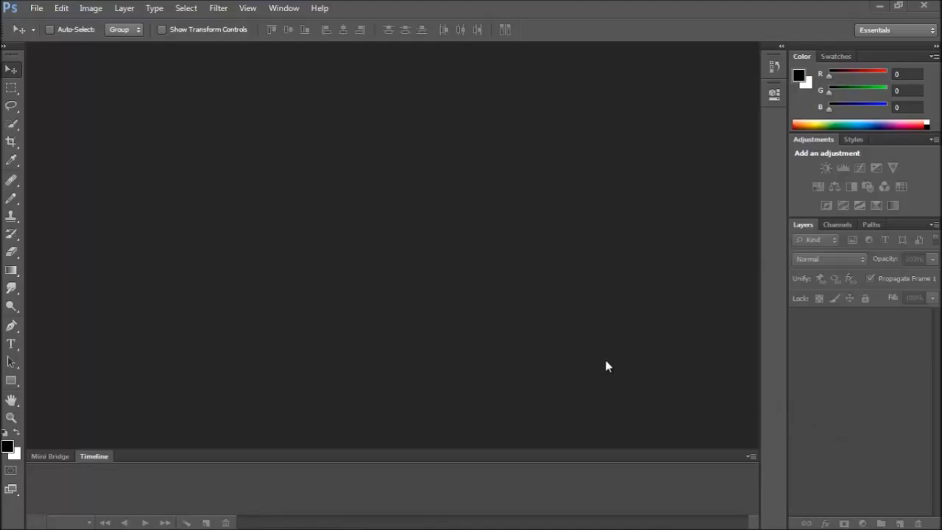
- Open the wood texture.jpg image
click(34, 8)
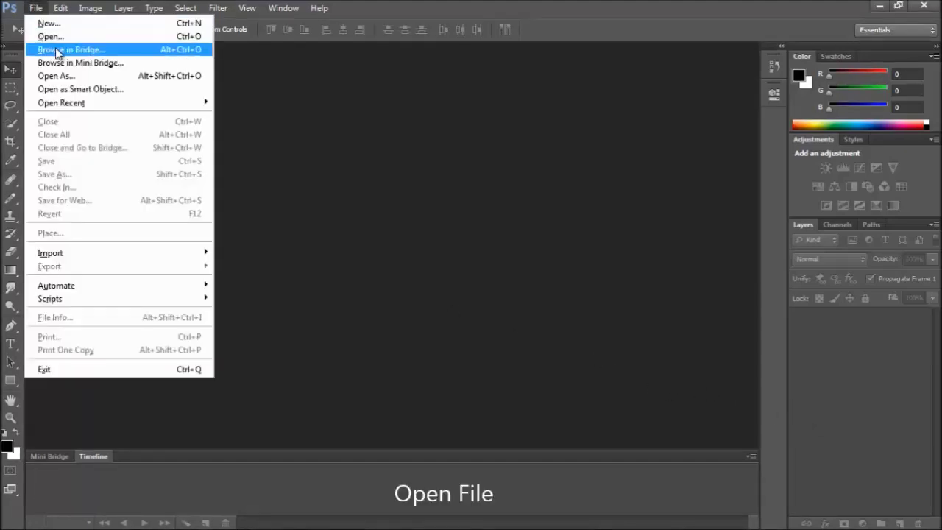
click(98, 71)
click(632, 132)
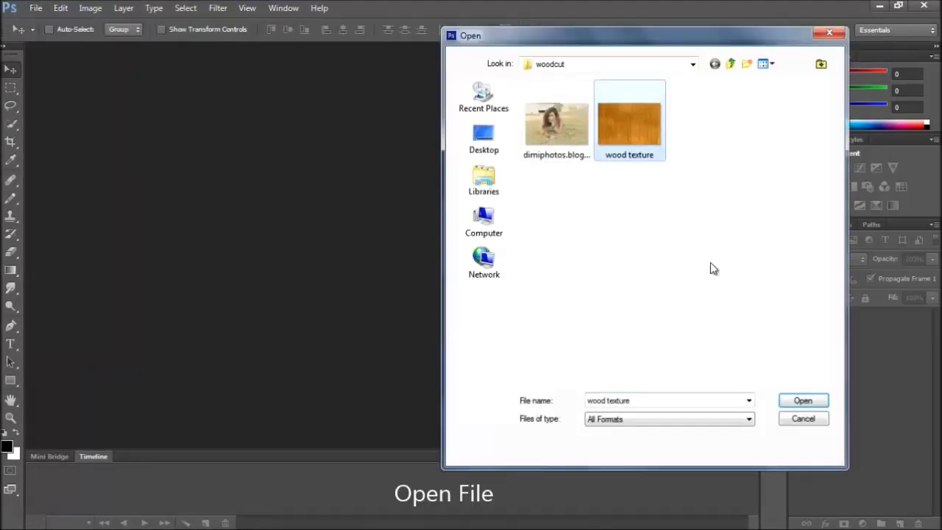
click(805, 400)
- Open the woman's portrait photo dimiphotos.blogspot.gr.jpeg as a second document
click(35, 8)
click(43, 34)
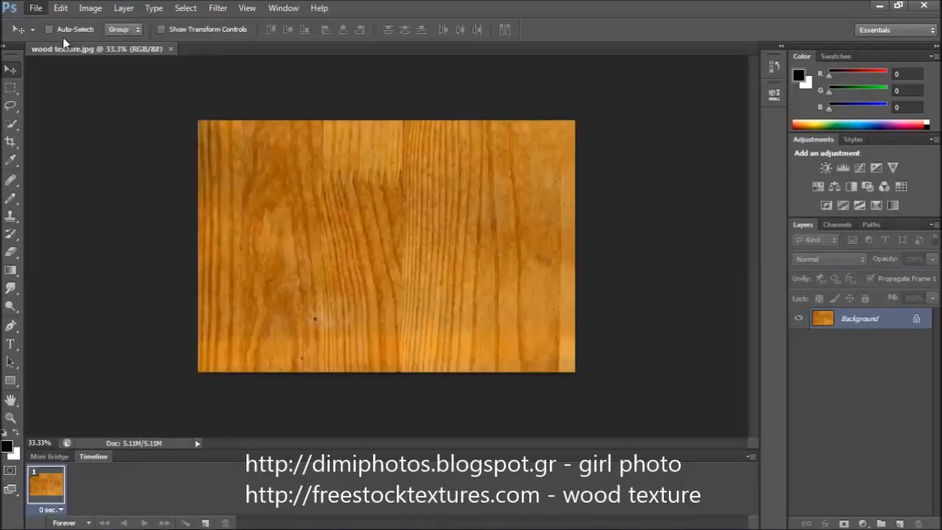
click(570, 140)
click(817, 401)
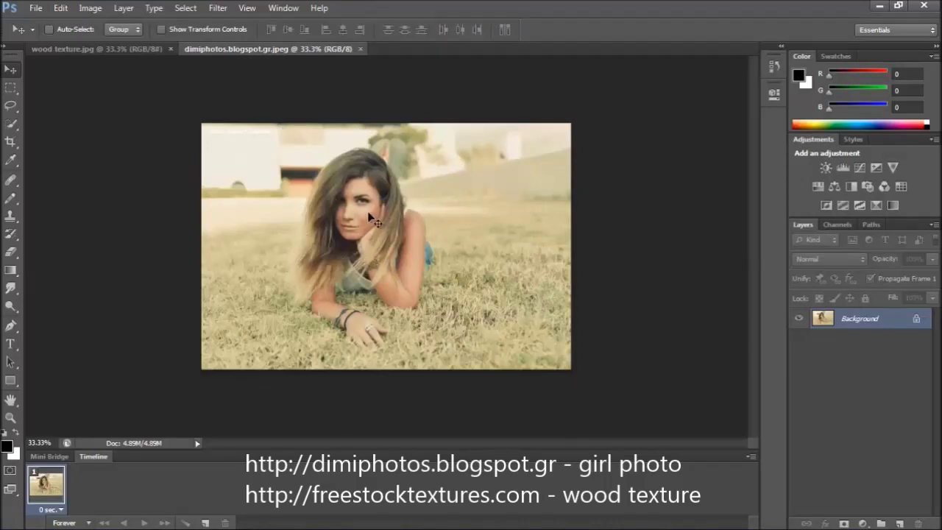
- Select the woman's hair, face, shoulder, arm and hand with the Quick Selection Tool
click(11, 123)
click(61, 125)
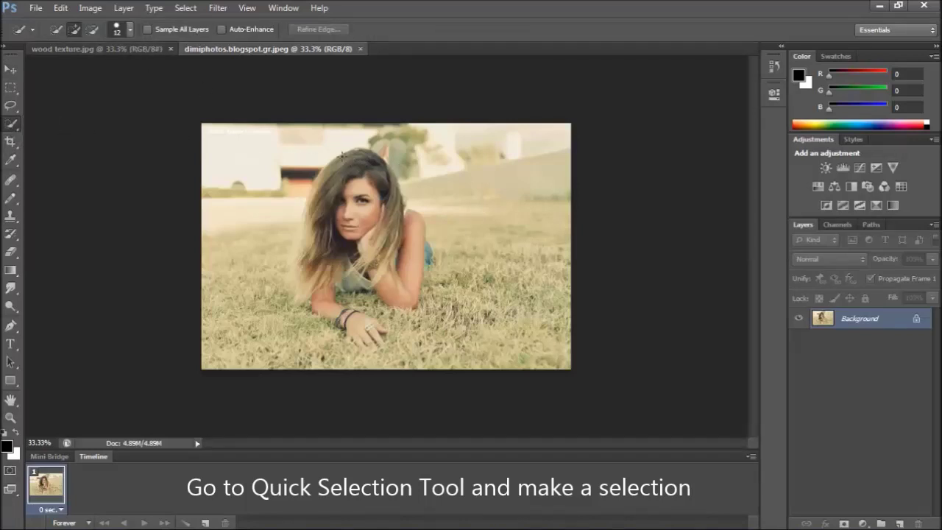
mouse_move(341, 155)
mouse_down()
mouse_move(368, 177)
mouse_move(376, 257)
mouse_move(412, 220)
mouse_move(416, 261)
mouse_move(390, 282)
mouse_up()
mouse_move(328, 280)
mouse_down()
mouse_move(316, 254)
mouse_move(317, 213)
mouse_up()
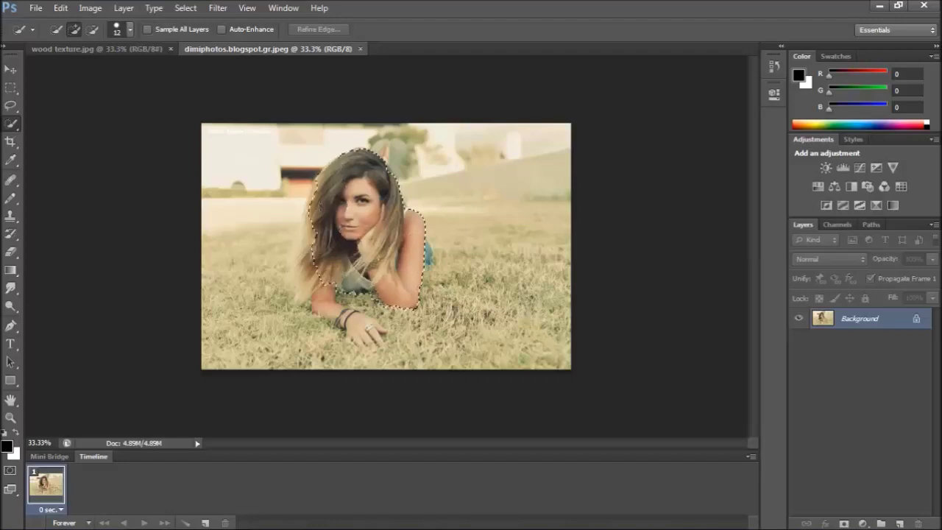
mouse_move(306, 271)
mouse_down()
mouse_move(373, 335)
mouse_move(363, 331)
mouse_up()
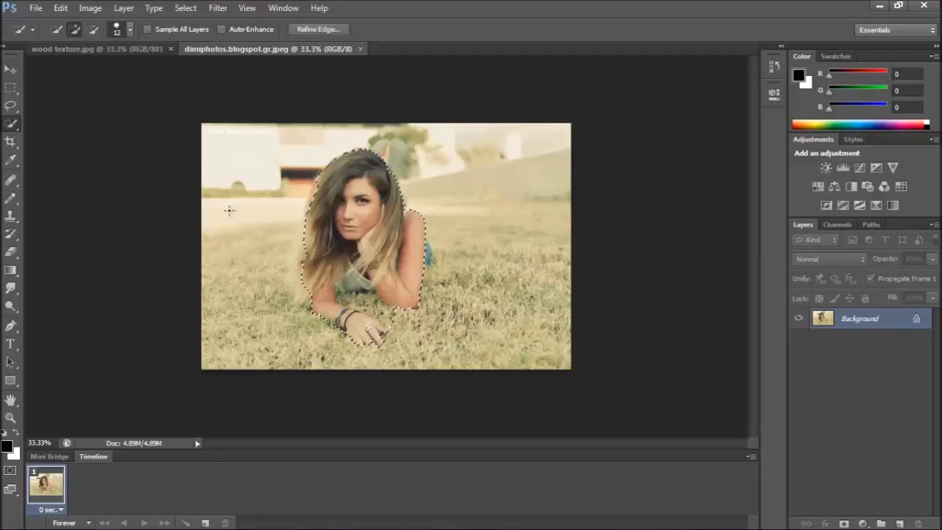
- Remove the grass between her arm and hand, and add the outer left hair
click(92, 30)
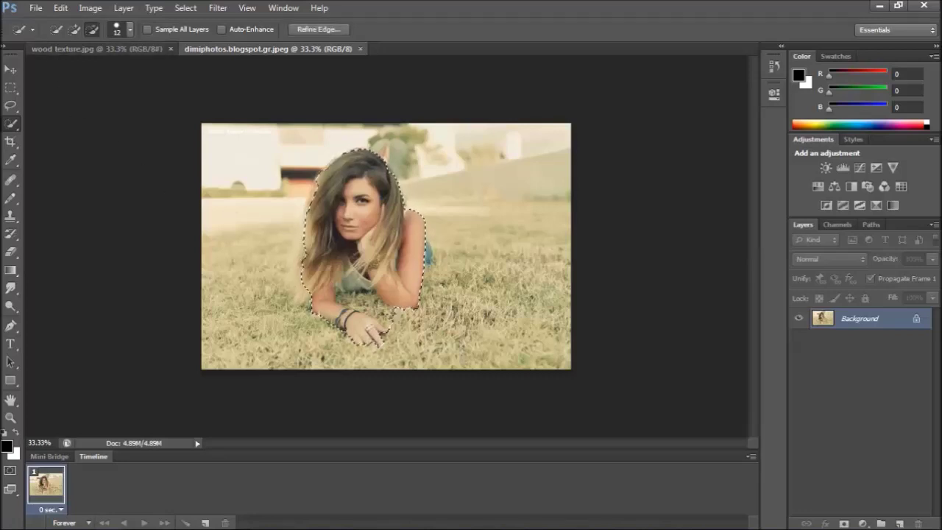
scroll(385, 245, up, 1)
scroll(389, 318, up, 3)
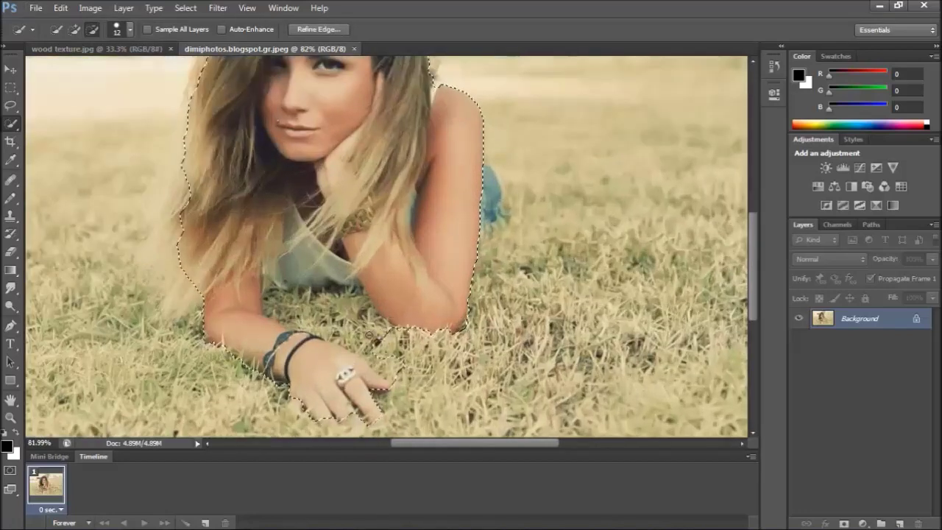
drag(280, 302, 398, 371)
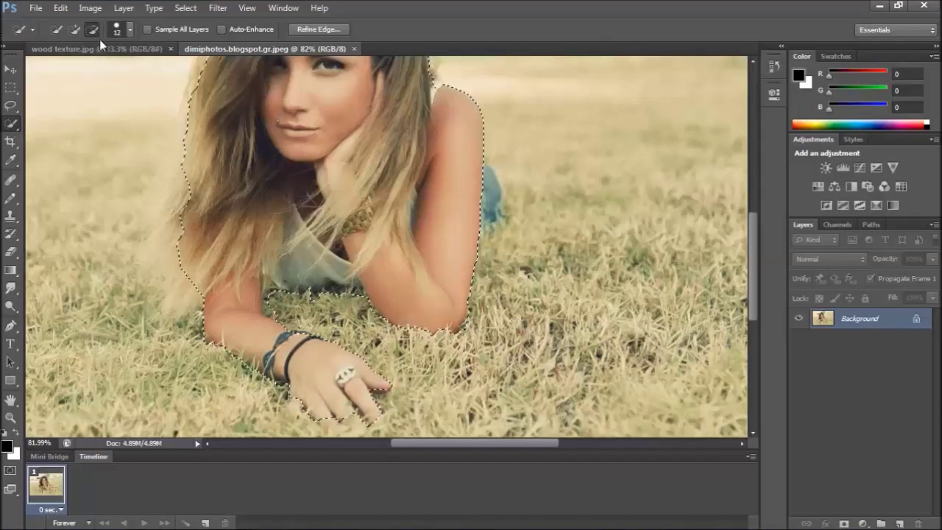
click(77, 30)
mouse_move(174, 161)
mouse_down()
mouse_move(184, 177)
mouse_move(176, 226)
mouse_up()
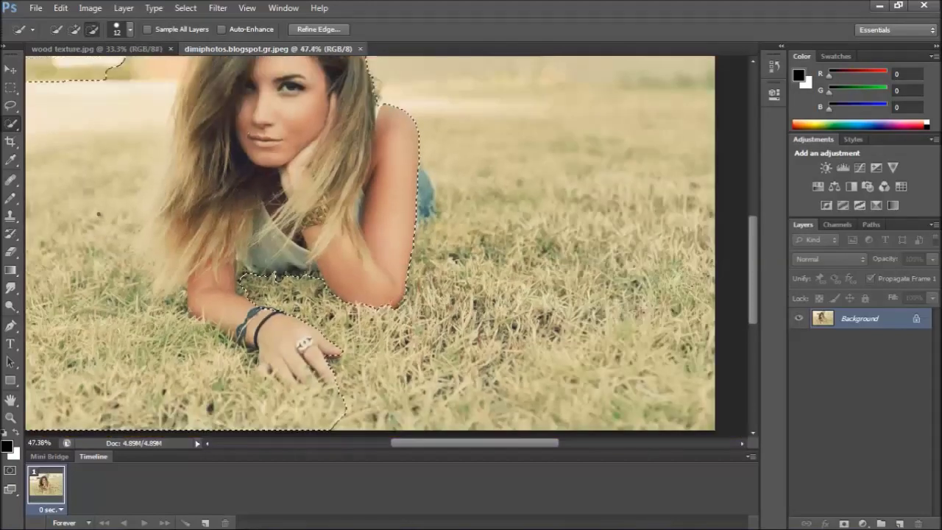
- Trim leftover grass, sky and building off the hair, then drag the woman onto the wood texture
scroll(99, 214, down, 1)
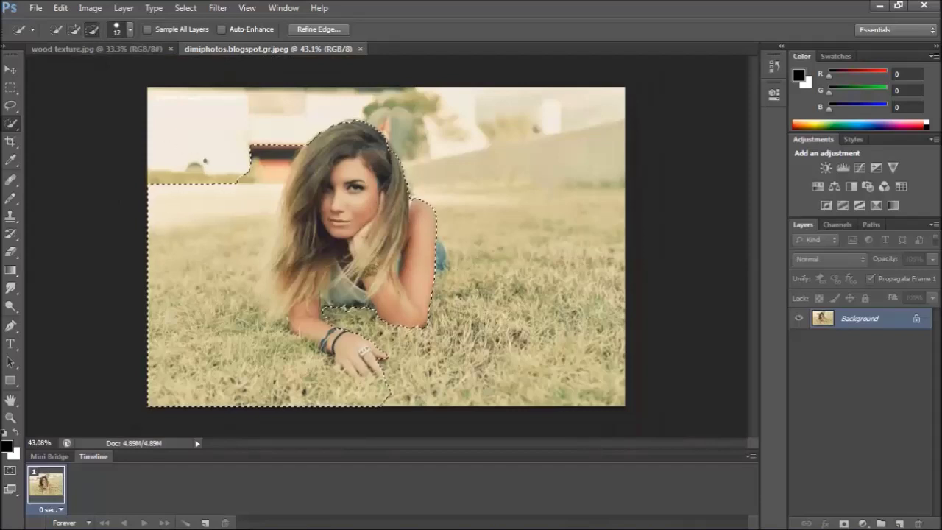
mouse_move(226, 255)
mouse_down()
mouse_move(217, 323)
mouse_move(230, 303)
mouse_up()
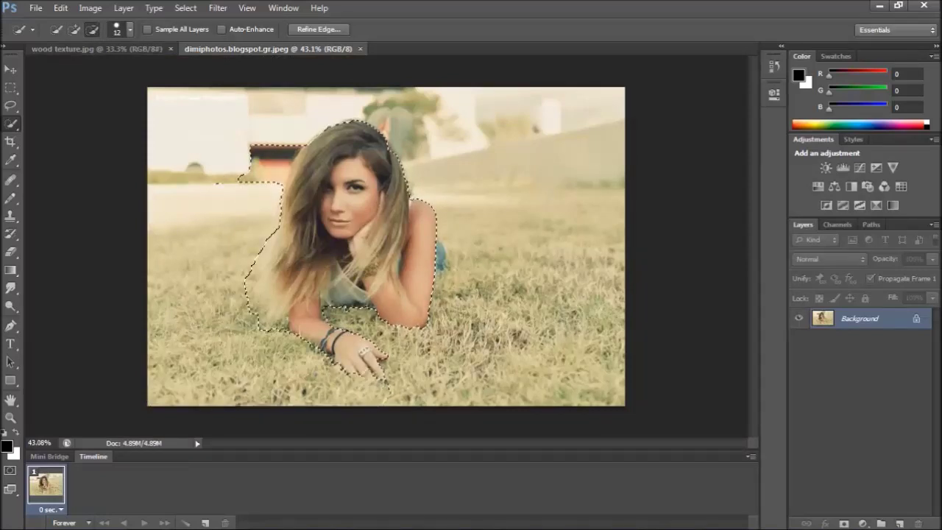
drag(254, 182, 284, 164)
drag(272, 241, 259, 273)
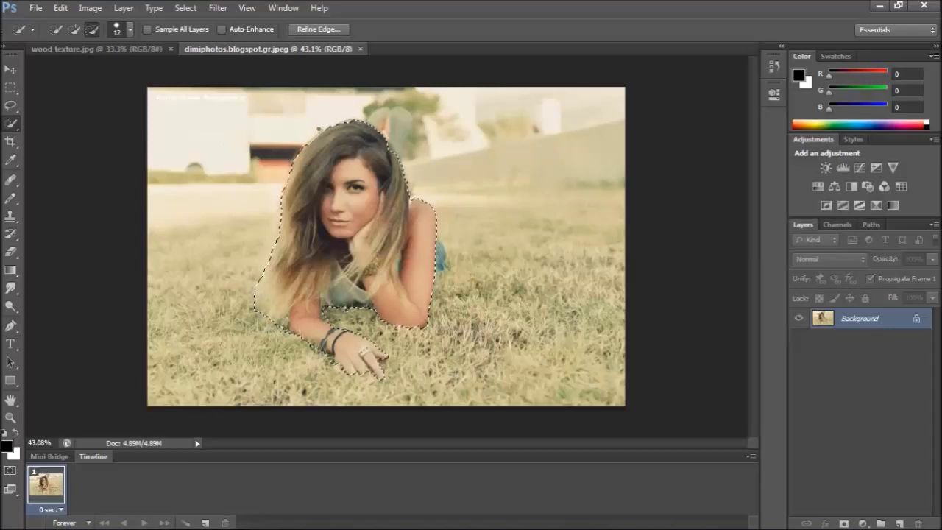
key(v)
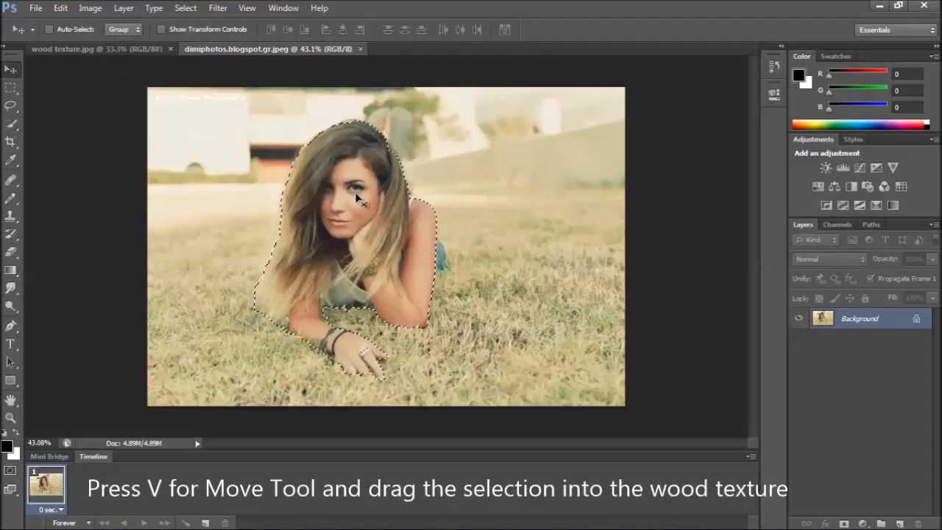
drag(357, 197, 408, 224)
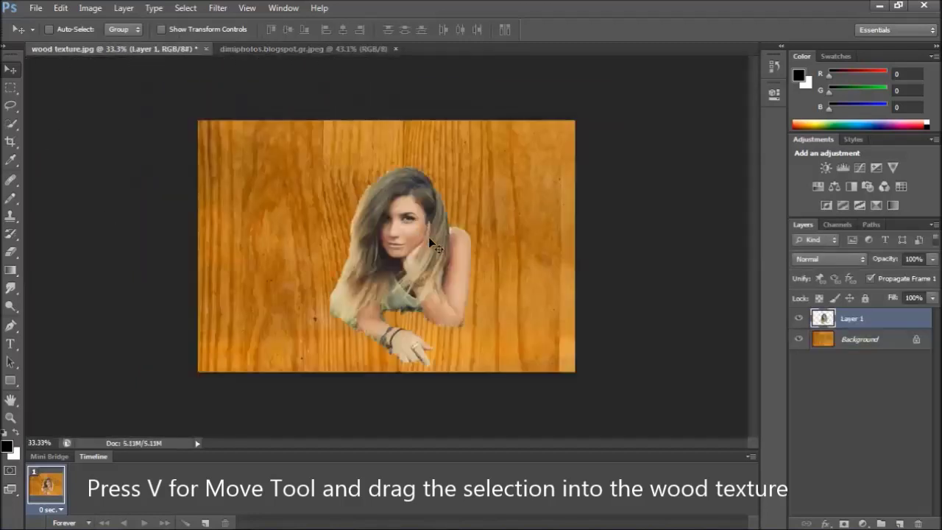
- Reposition and enlarge the woman to about 117.5%, then desaturate her layer to black and white
key(ctrl+t)
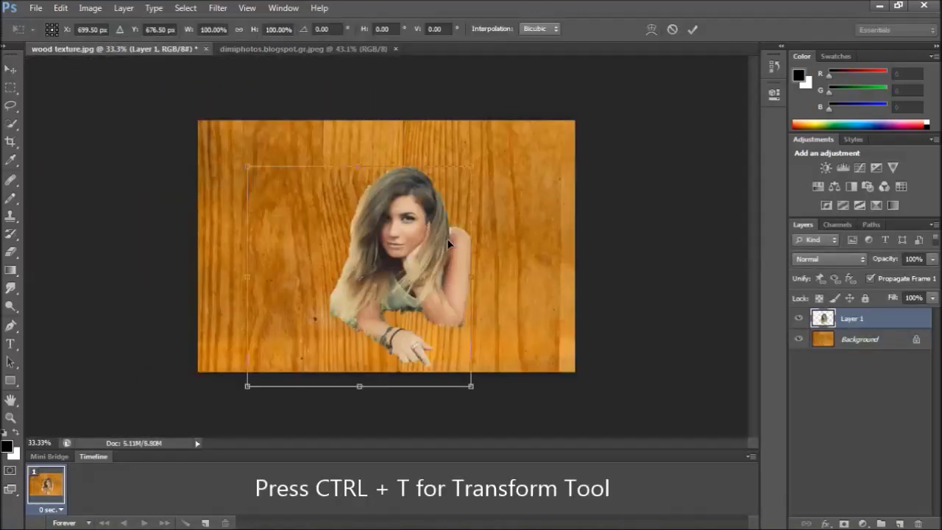
drag(414, 252, 389, 221)
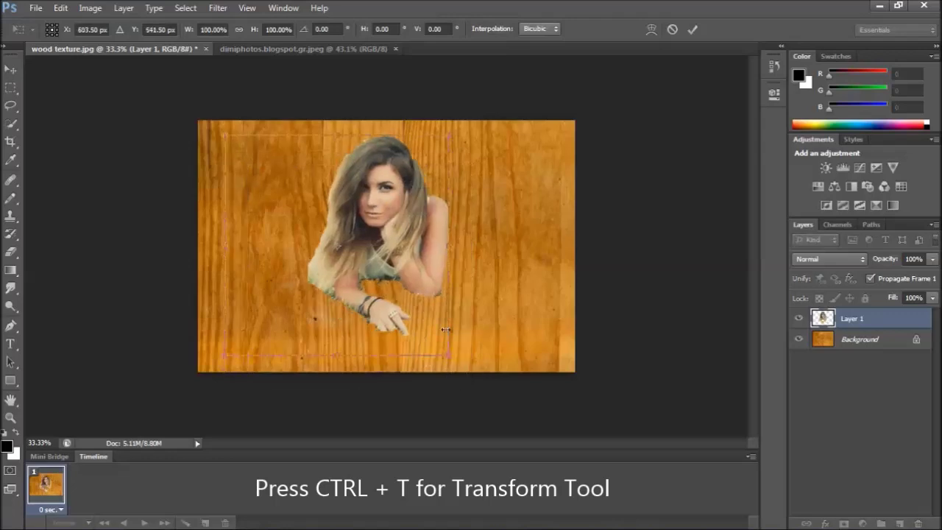
drag(449, 356, 483, 389)
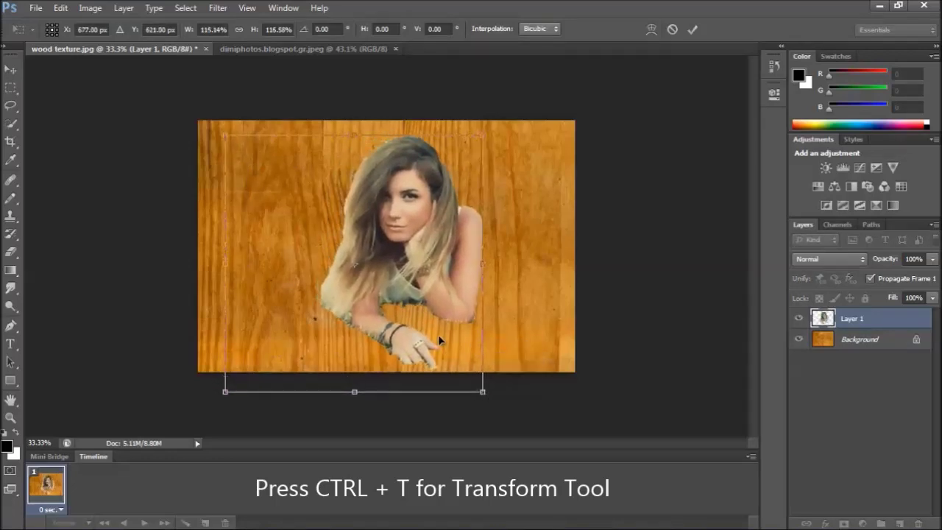
drag(438, 334, 421, 331)
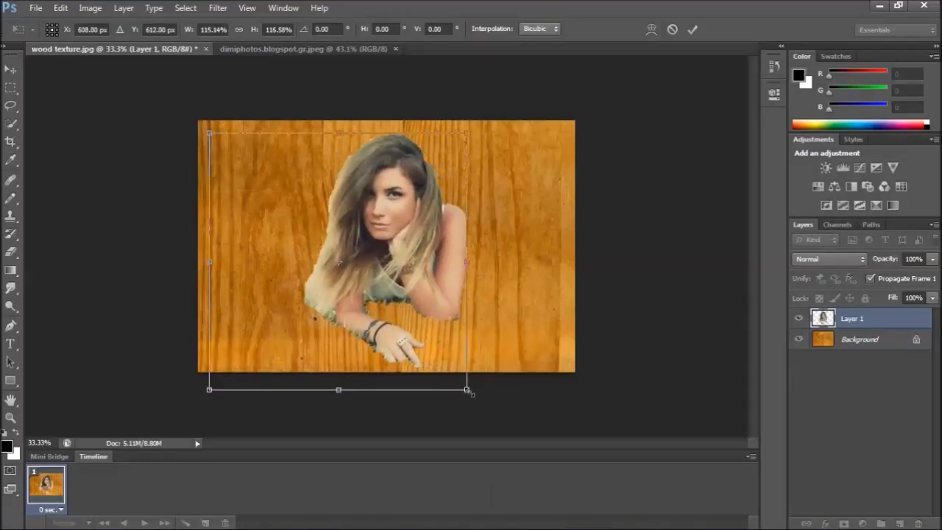
drag(471, 394, 472, 391)
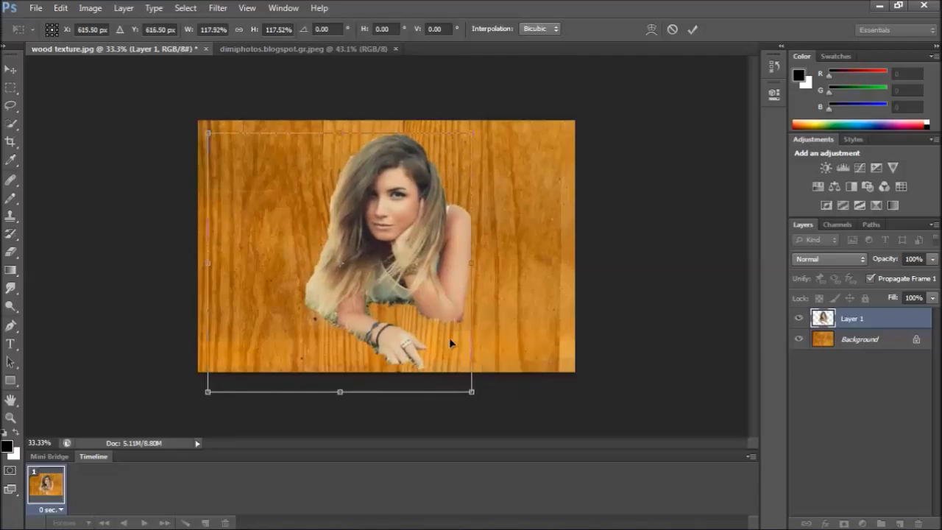
key(Return)
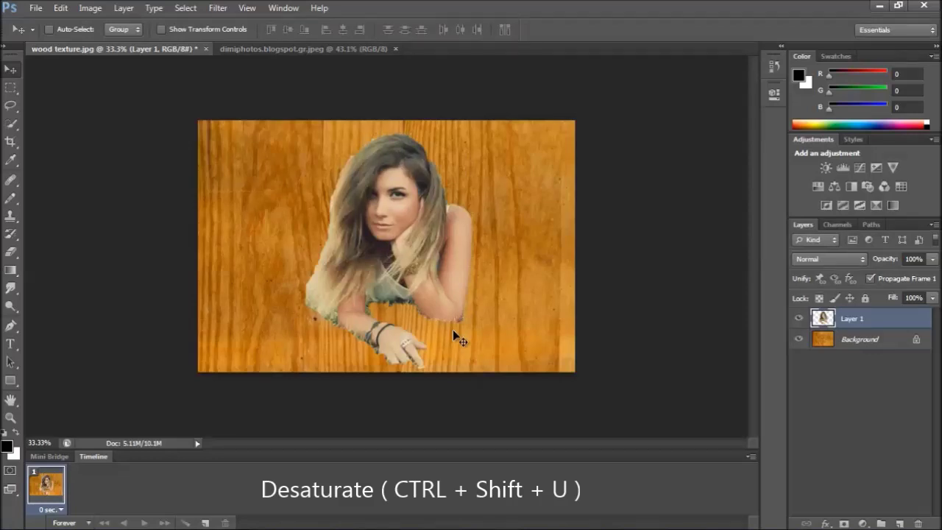
key(ctrl+shift+u)
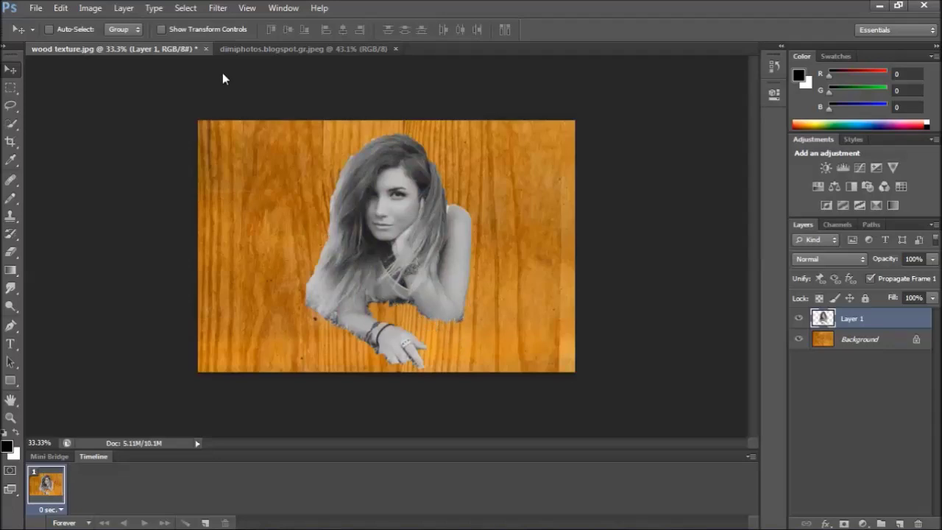
click(218, 8)
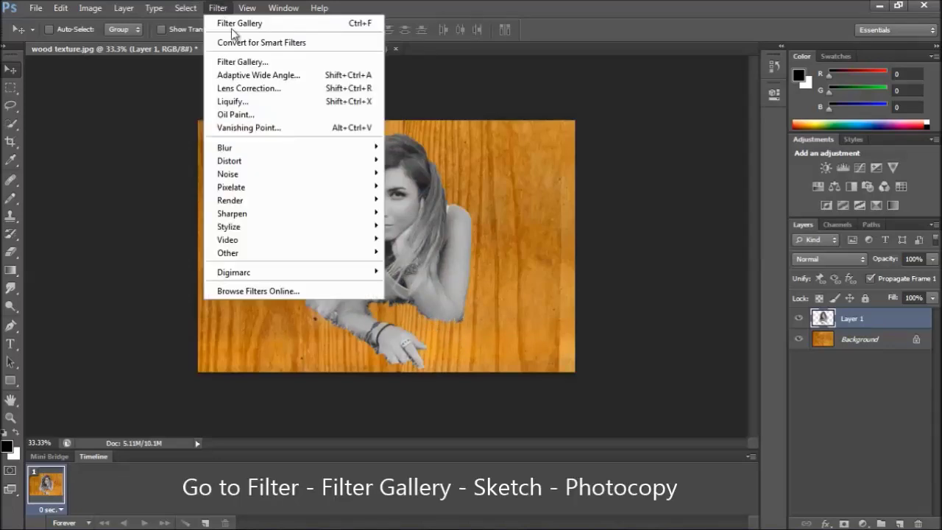
- Apply the Sketch > Photocopy filter with Detail 7 and Darkness 42 to Layer 1
click(286, 64)
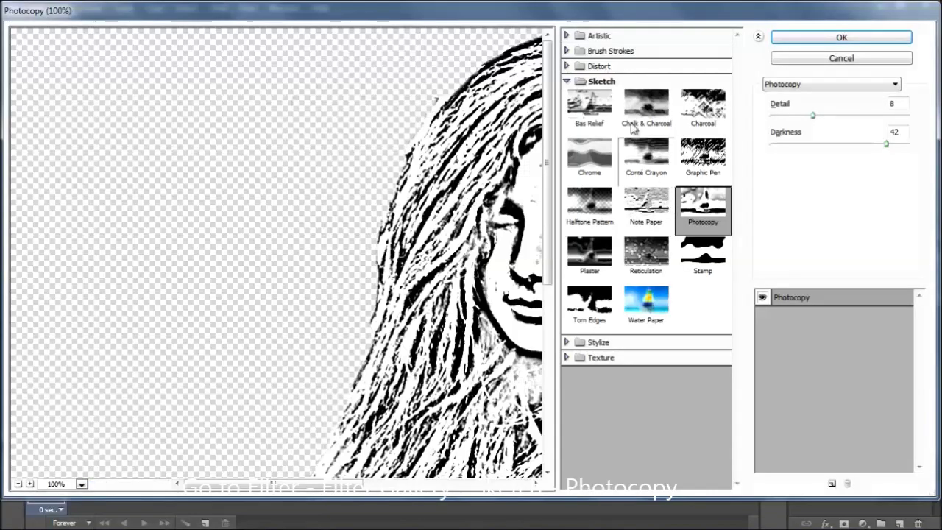
click(601, 82)
click(601, 82)
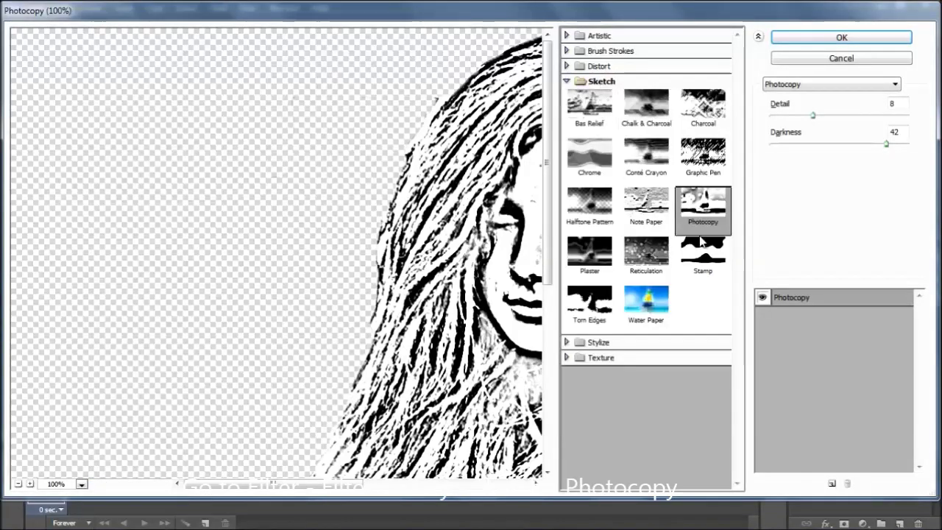
drag(485, 242, 273, 242)
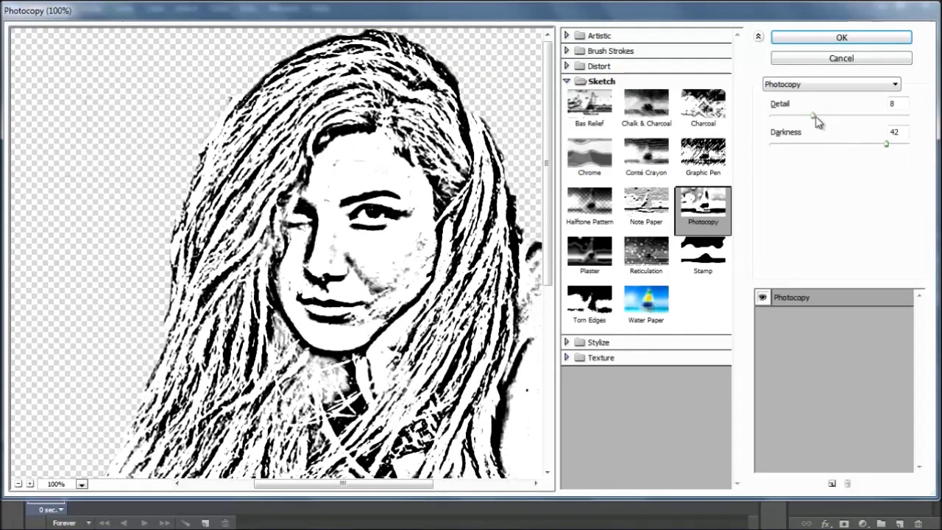
mouse_move(814, 117)
mouse_down()
mouse_move(805, 119)
mouse_move(813, 122)
mouse_up()
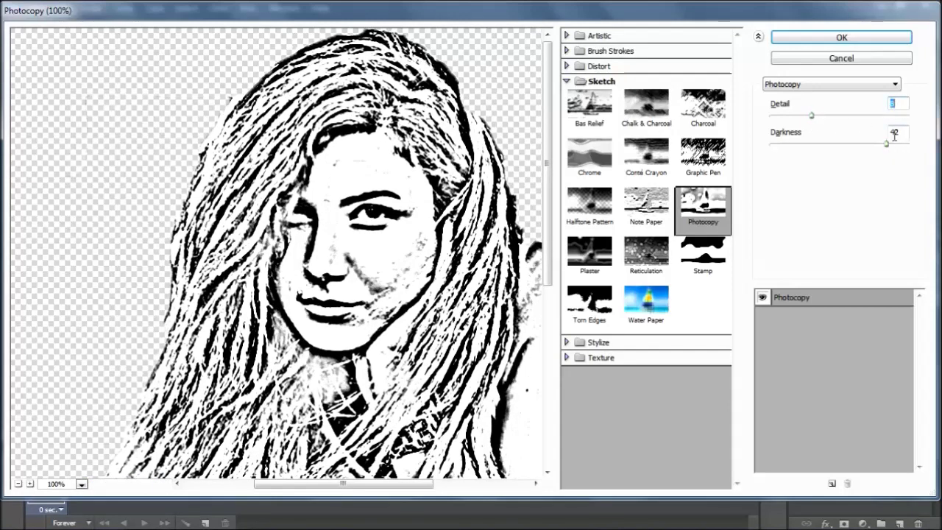
click(842, 40)
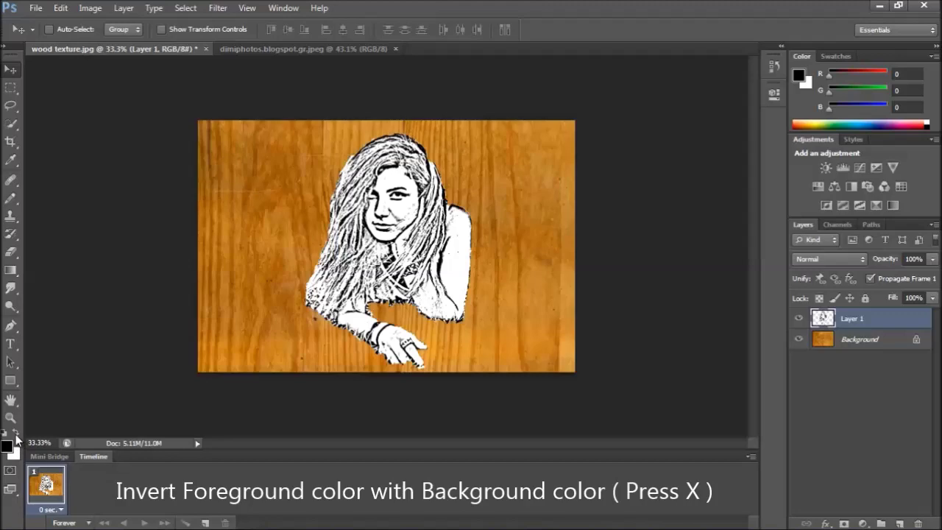
- Make white the foreground colour, choose the Pencil Tool, and zoom in on the face
key(x)
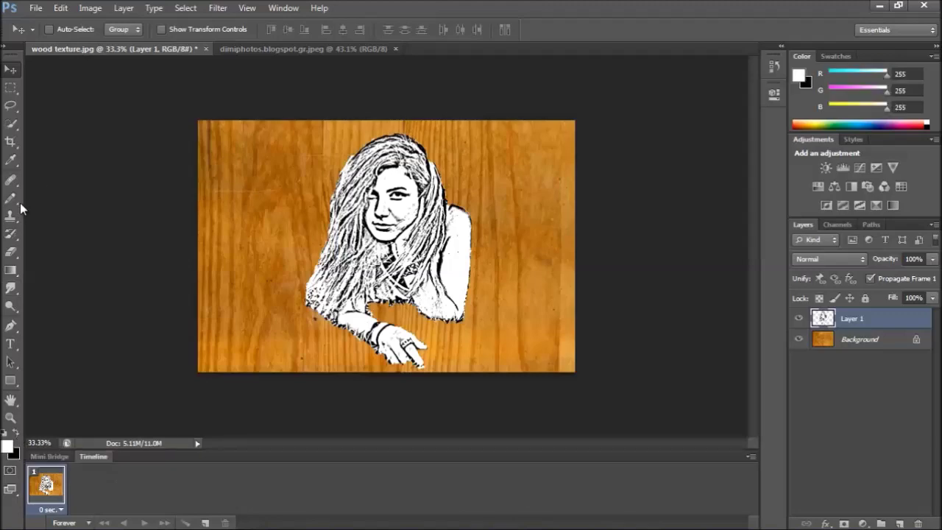
drag(11, 197, 31, 212)
click(73, 216)
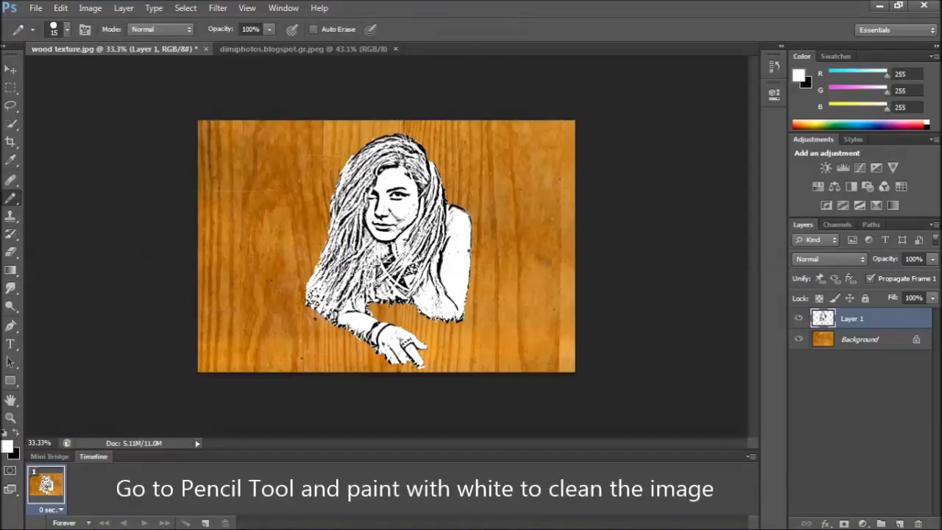
scroll(473, 251, up, 5)
scroll(402, 160, up, 1)
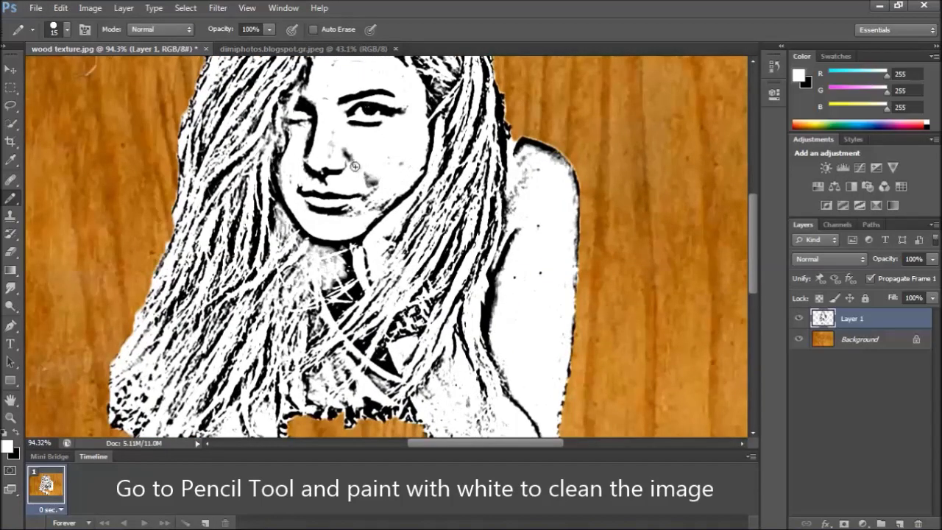
- Paint white over the dark specks on the cheek, near the chin and along the shoulder
click(370, 182)
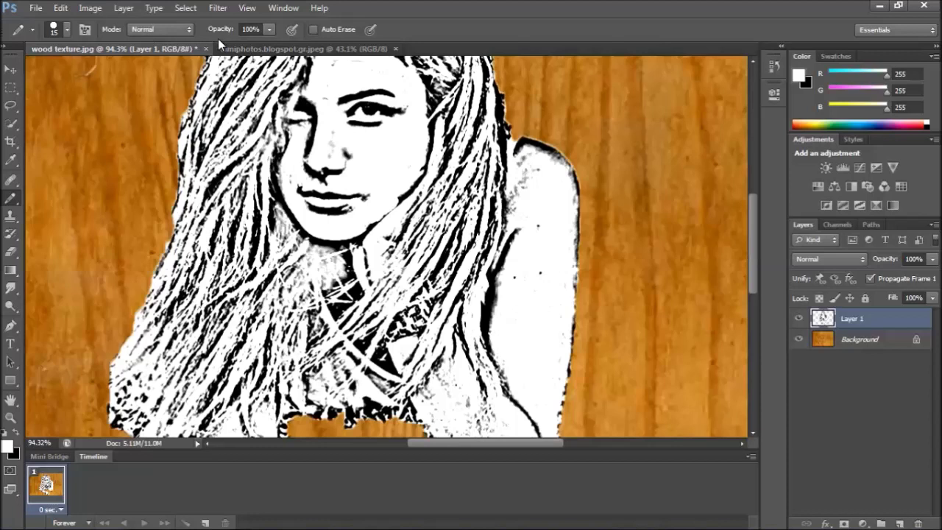
key(ctrl+z)
drag(350, 153, 363, 164)
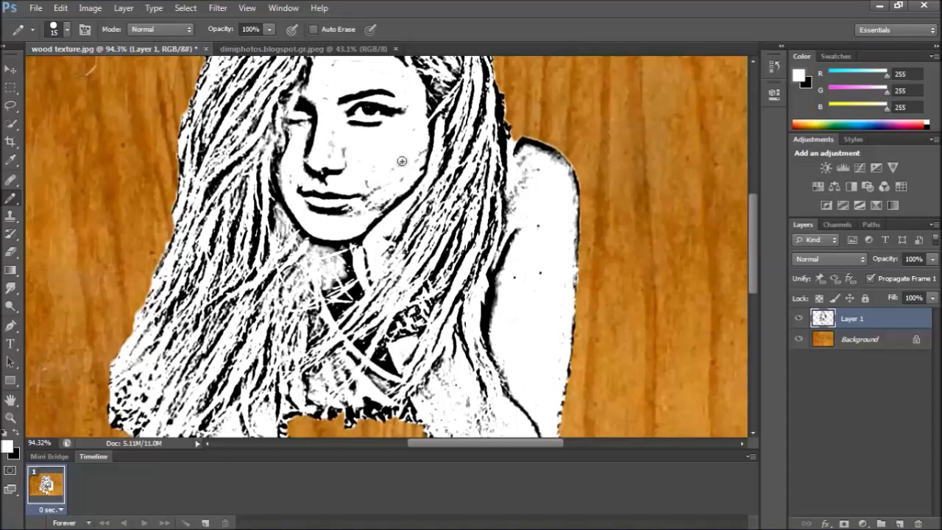
mouse_move(367, 197)
mouse_down()
mouse_move(377, 207)
mouse_move(389, 194)
mouse_up()
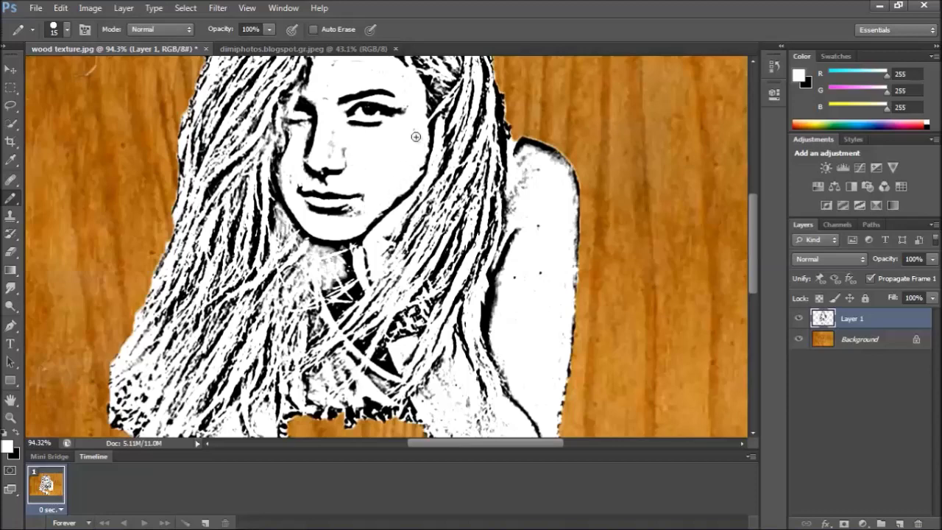
scroll(329, 127, up, 3)
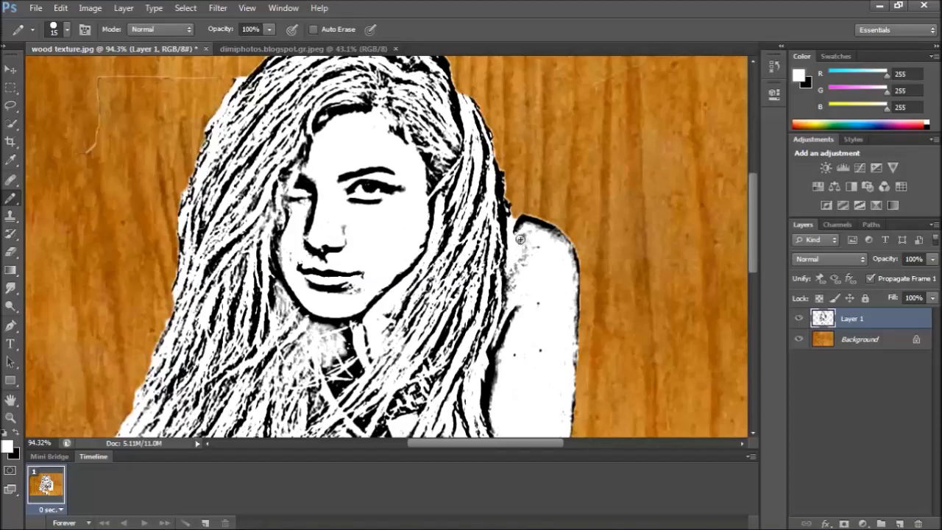
drag(519, 239, 510, 293)
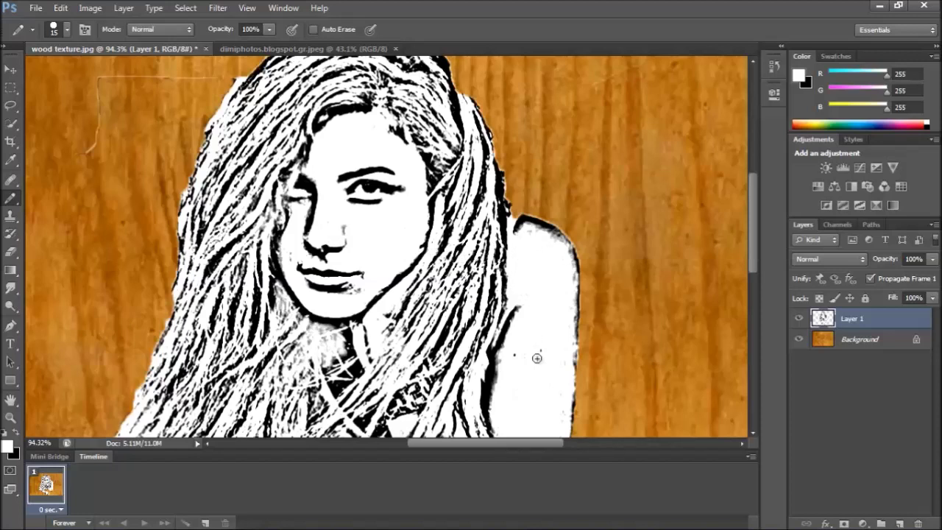
- Whiten the chest specks with a 50 px brush, then shrink the brush to 25
scroll(517, 307, down, 5)
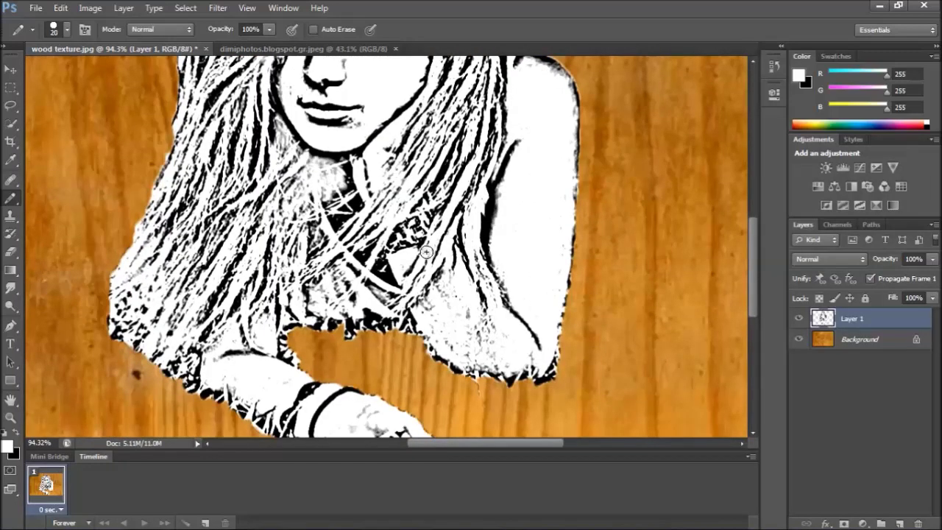
key(bracketright)
key(bracketright)
key(bracketright)
mouse_move(466, 294)
mouse_down()
mouse_move(460, 327)
mouse_move(432, 318)
mouse_move(441, 330)
mouse_move(481, 338)
mouse_move(475, 331)
mouse_move(495, 350)
mouse_move(476, 350)
mouse_move(467, 345)
mouse_move(525, 353)
mouse_up()
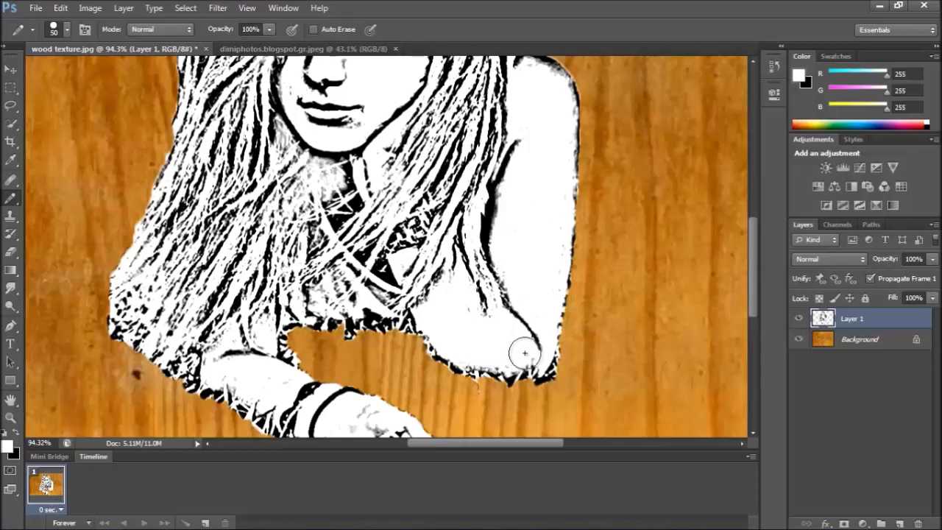
key(bracketleft)
key(bracketleft)
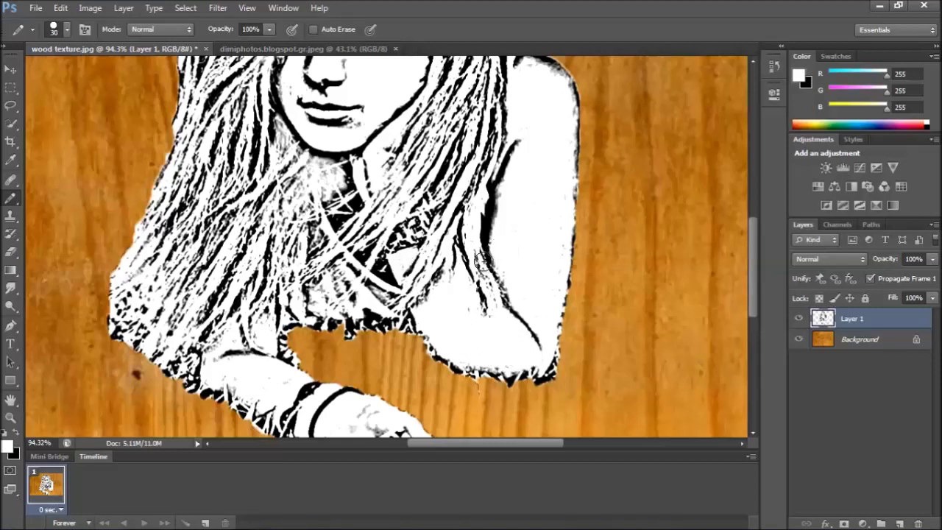
key(bracketleft)
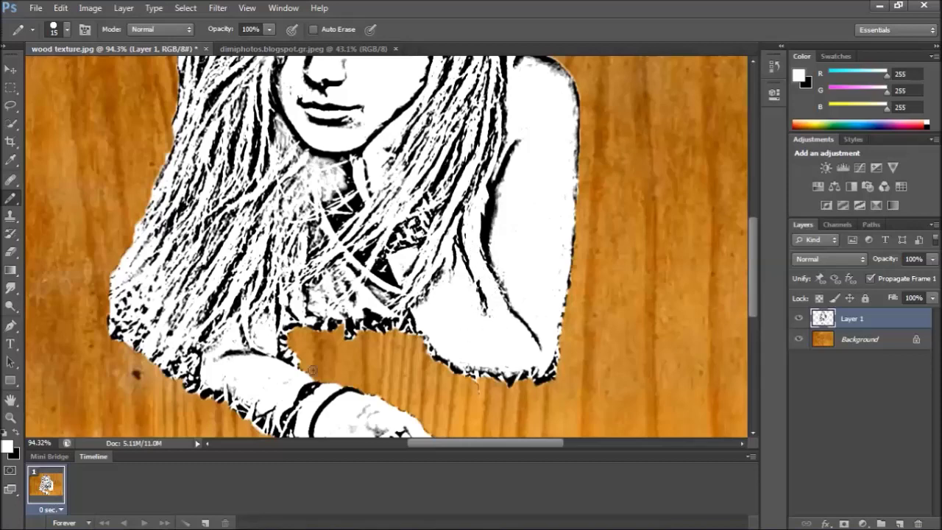
scroll(312, 370, down, 2)
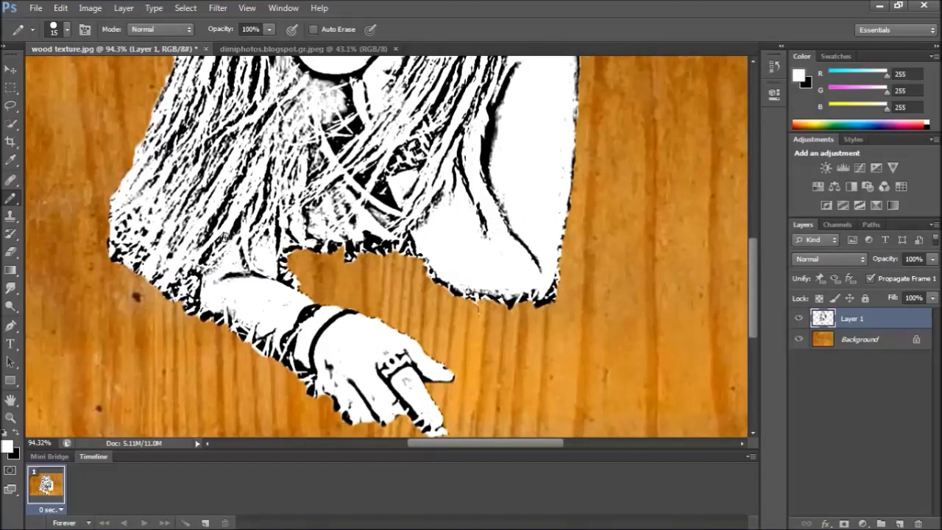
scroll(220, 237, up, 2)
scroll(215, 239, up, 12)
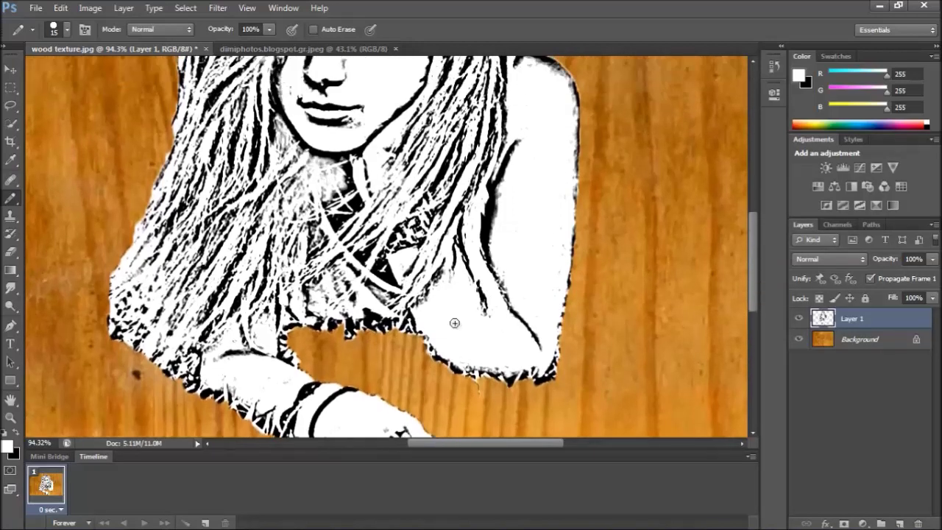
scroll(512, 320, up, 3)
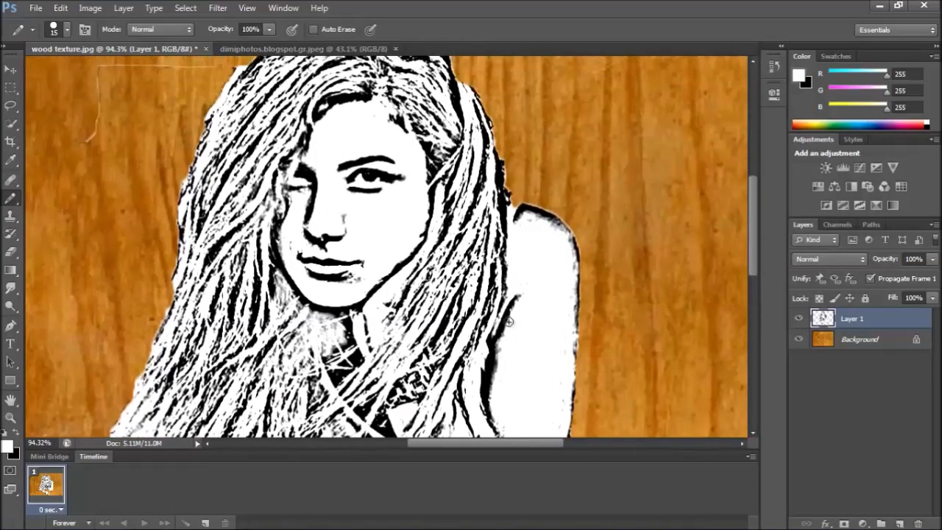
scroll(600, 355, up, 3)
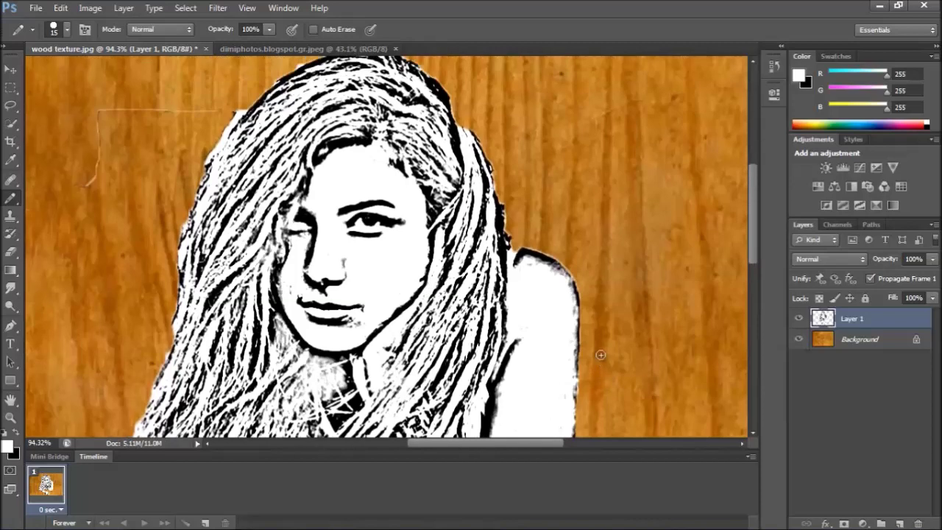
scroll(608, 355, down, 2)
scroll(545, 327, up, 2)
- Hide the wood Background, load the channel brightness as a selection, then show Background again
click(799, 339)
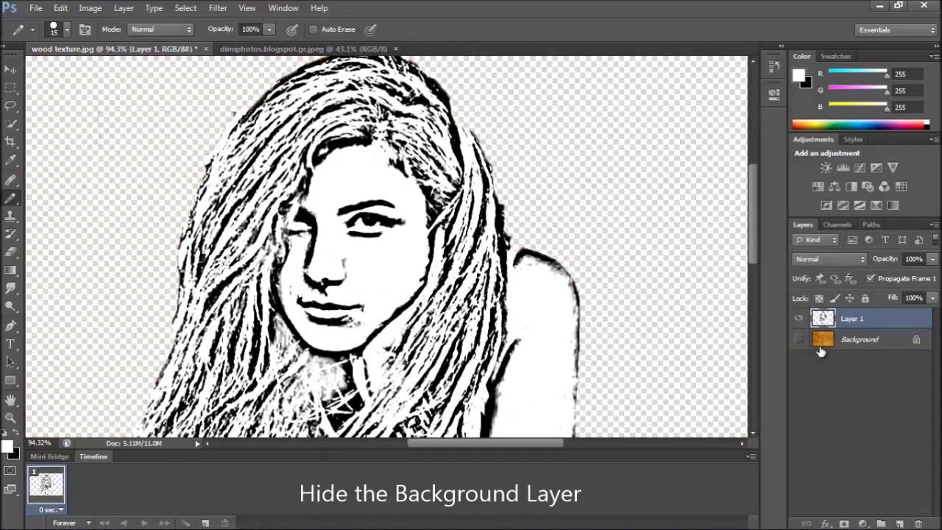
click(837, 225)
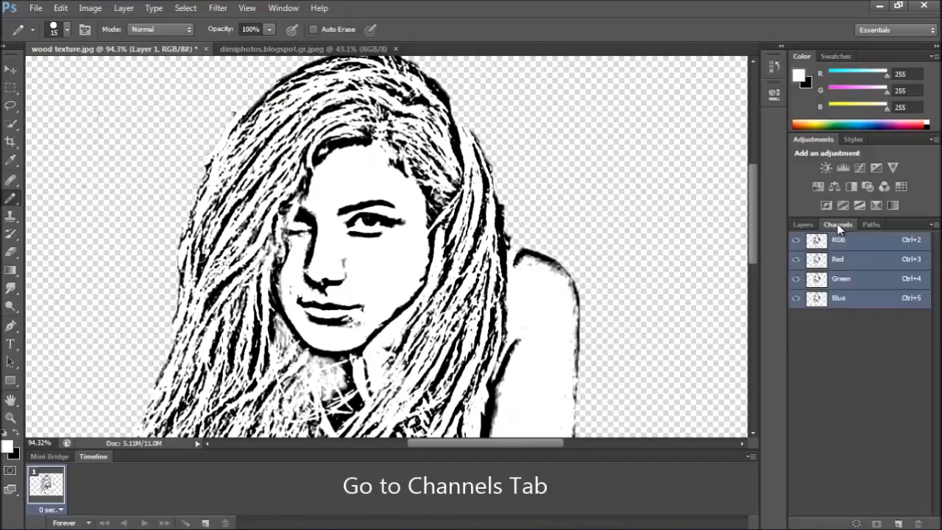
click(857, 523)
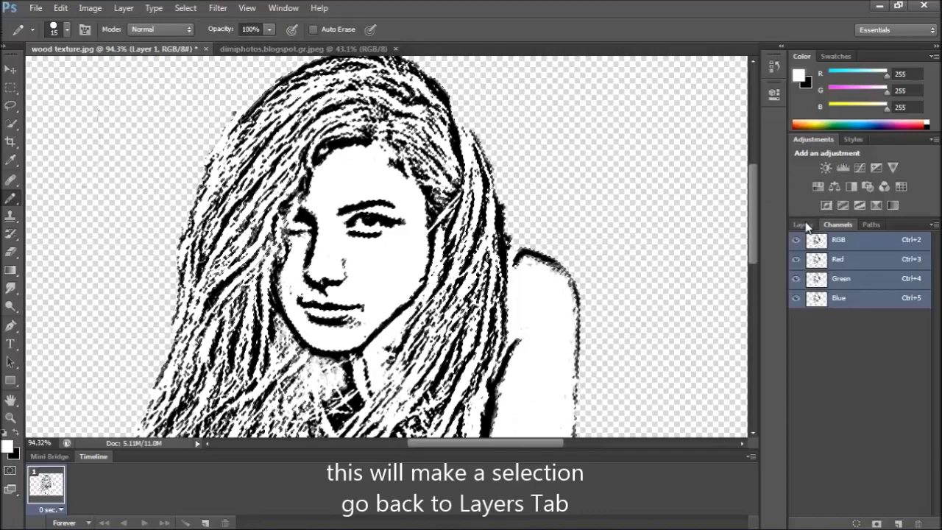
click(802, 224)
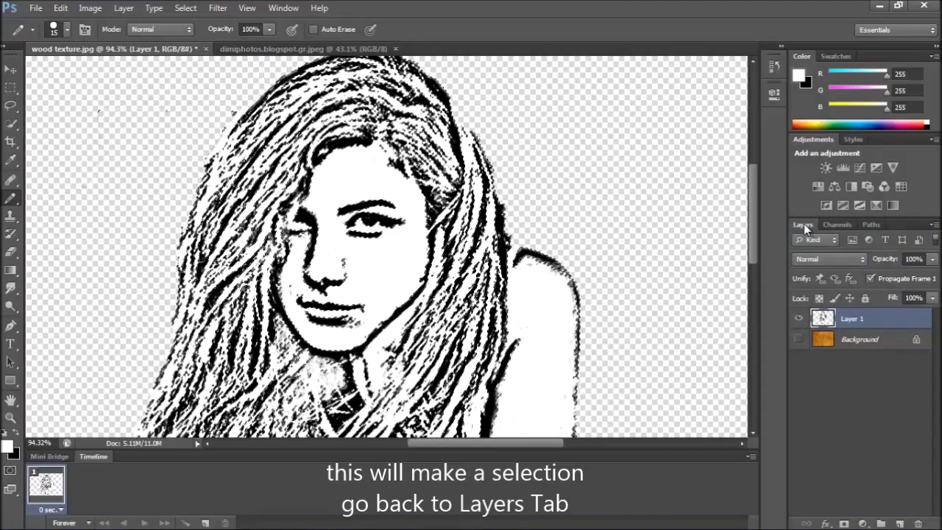
click(799, 339)
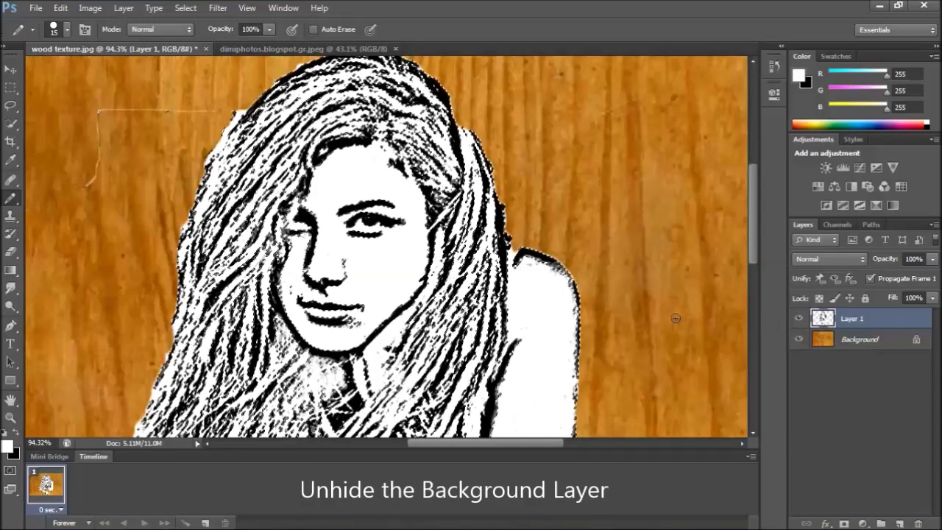
scroll(675, 318, down, 2)
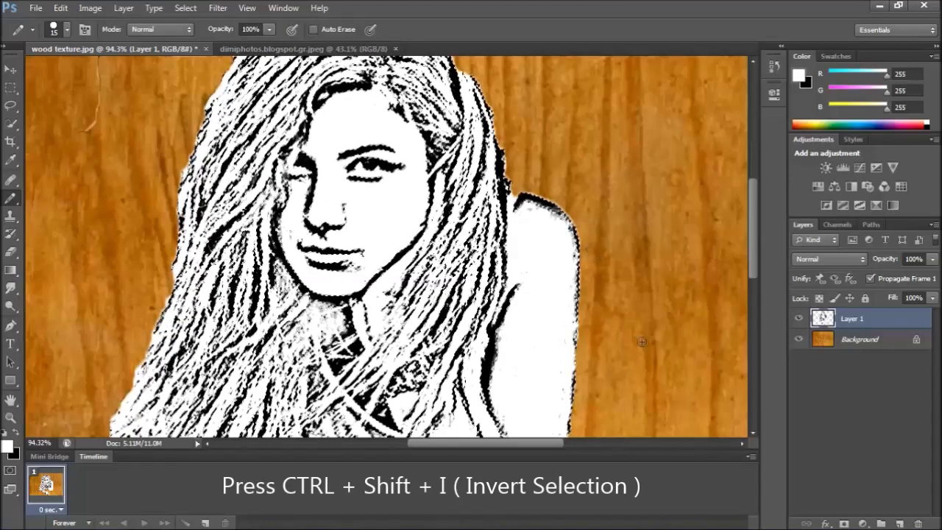
- Add Layer 2, hide Layer 1, fill the selection with black, and deselect
click(899, 523)
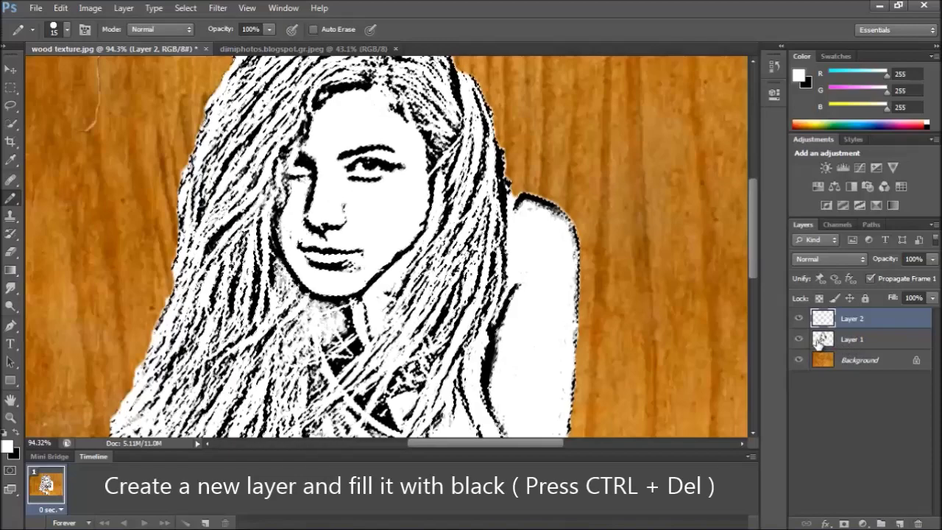
click(799, 339)
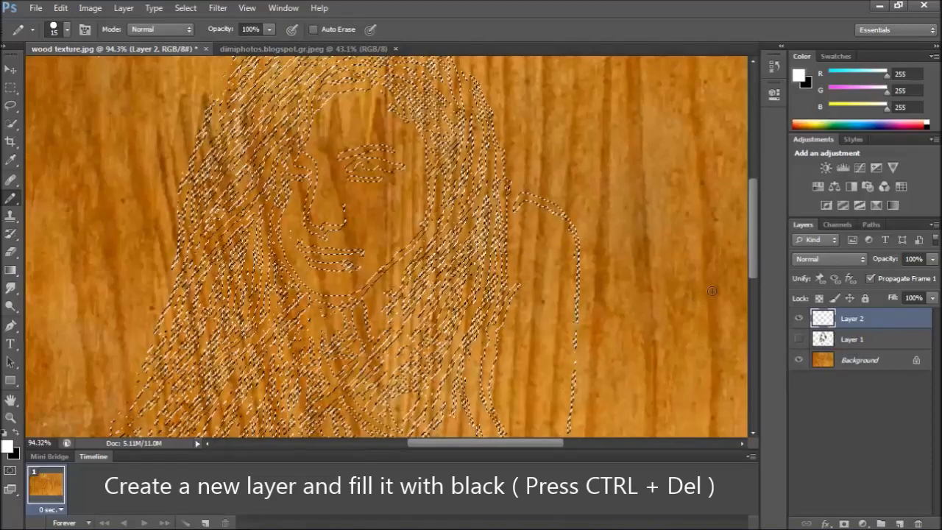
scroll(659, 254, down, 1)
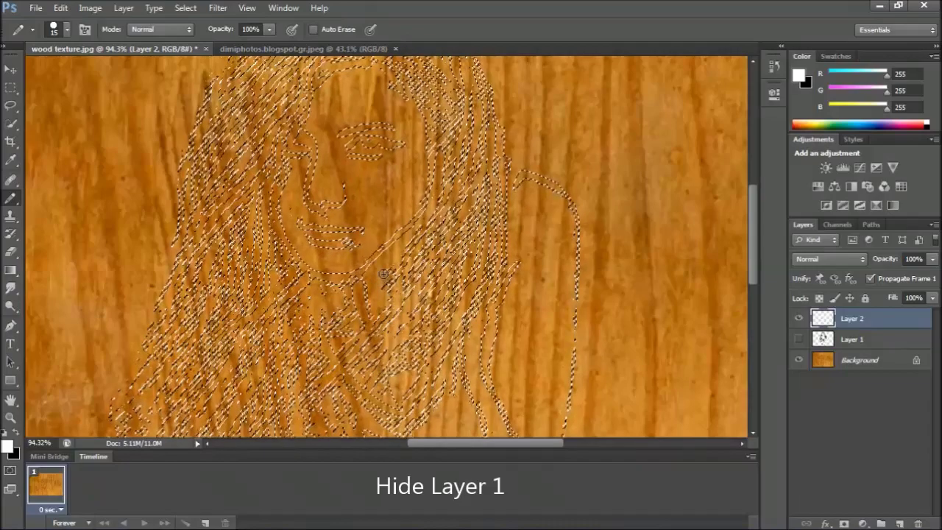
key(ctrl+BackSpace)
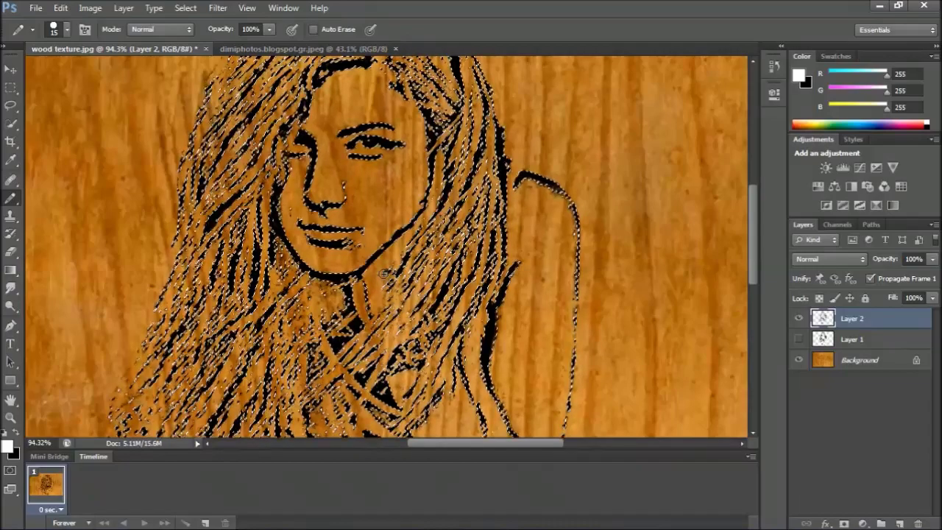
key(ctrl+d)
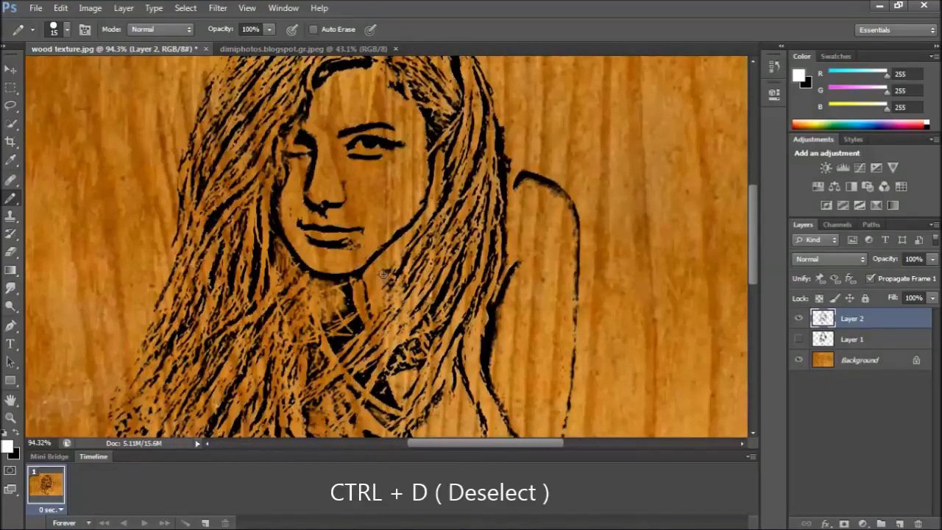
scroll(544, 193, down, 3)
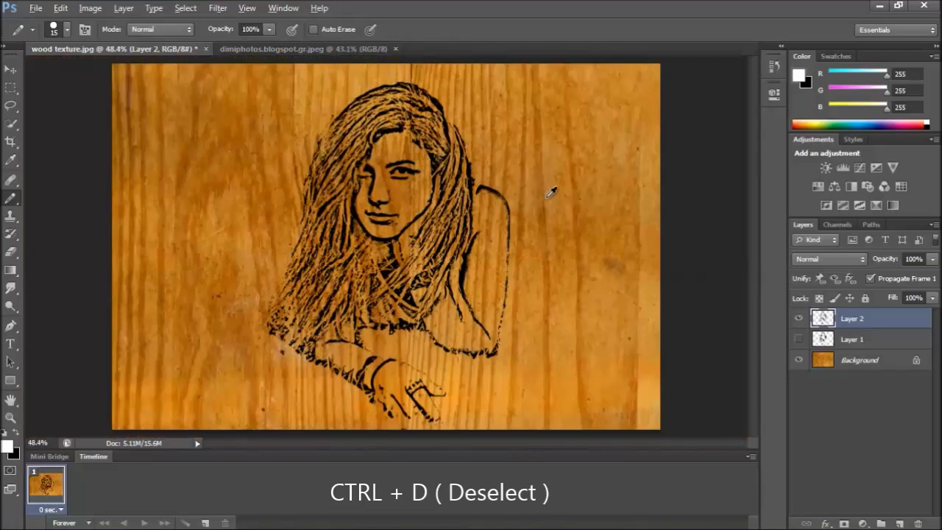
- Set Layer 2's blend mode to Soft Light and add a Bevel & Emboss layer style
click(859, 260)
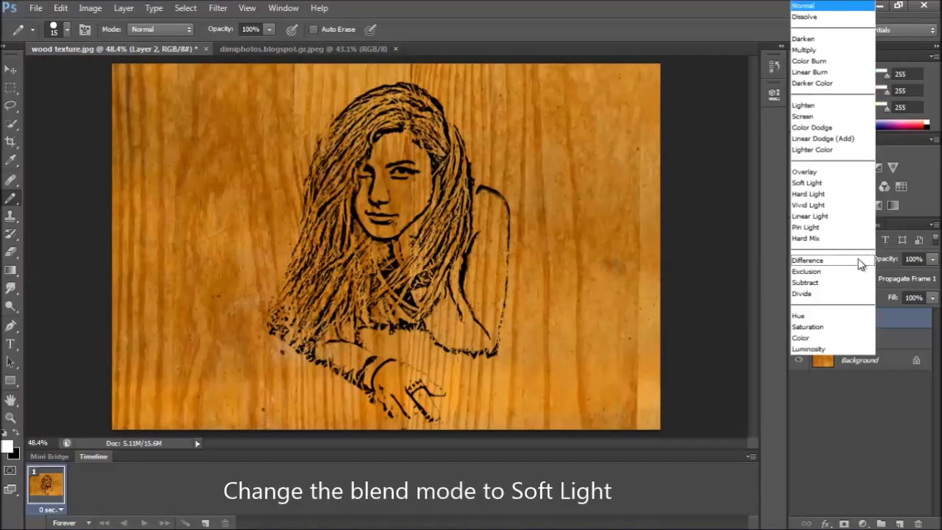
click(827, 183)
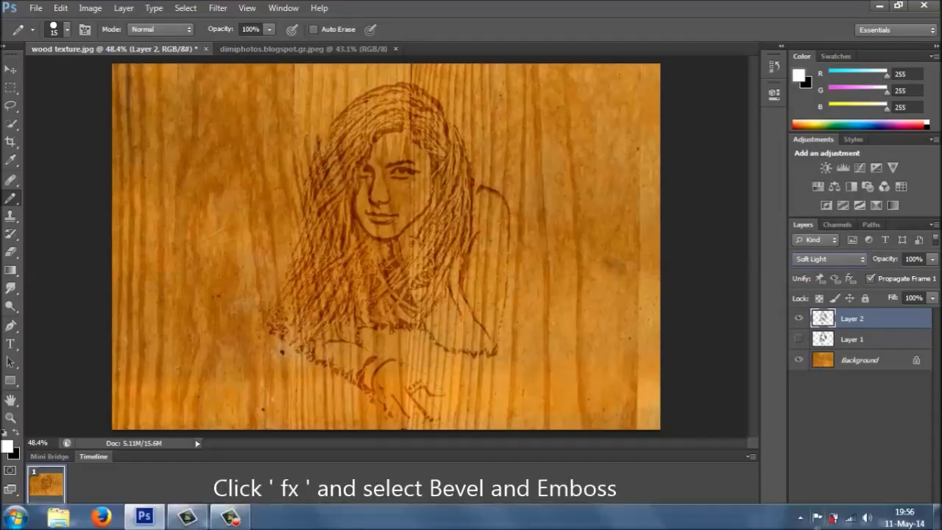
click(830, 442)
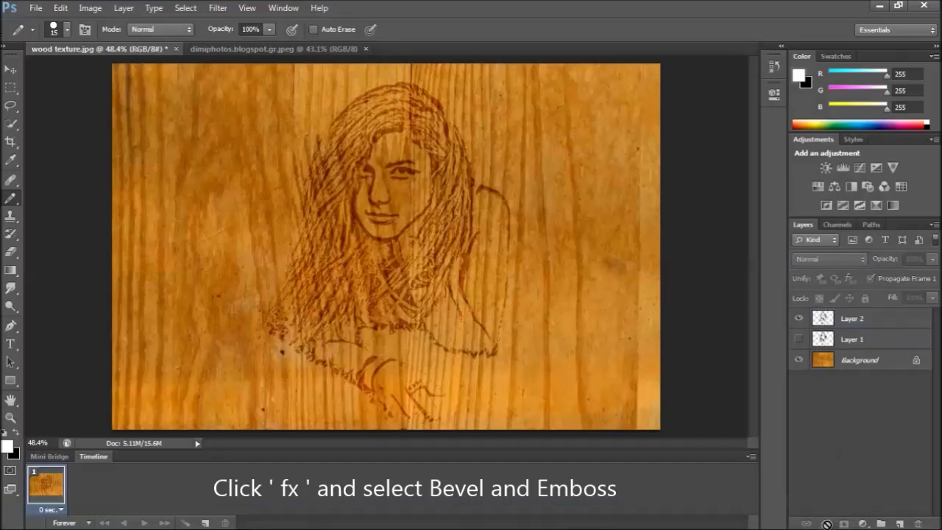
click(830, 322)
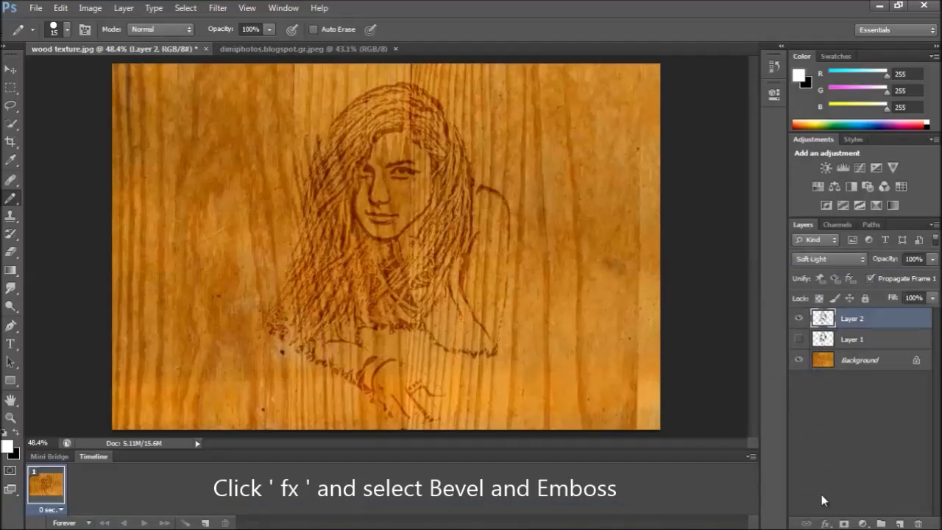
click(826, 524)
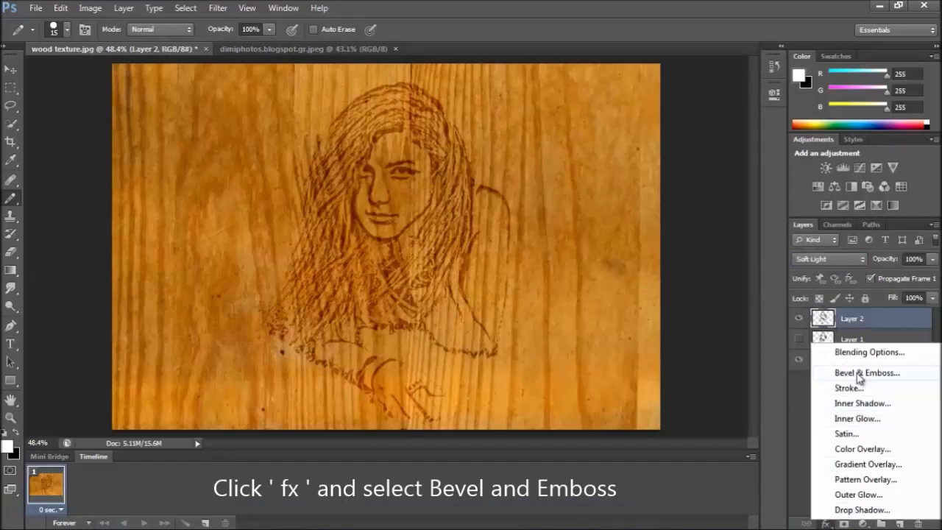
click(858, 374)
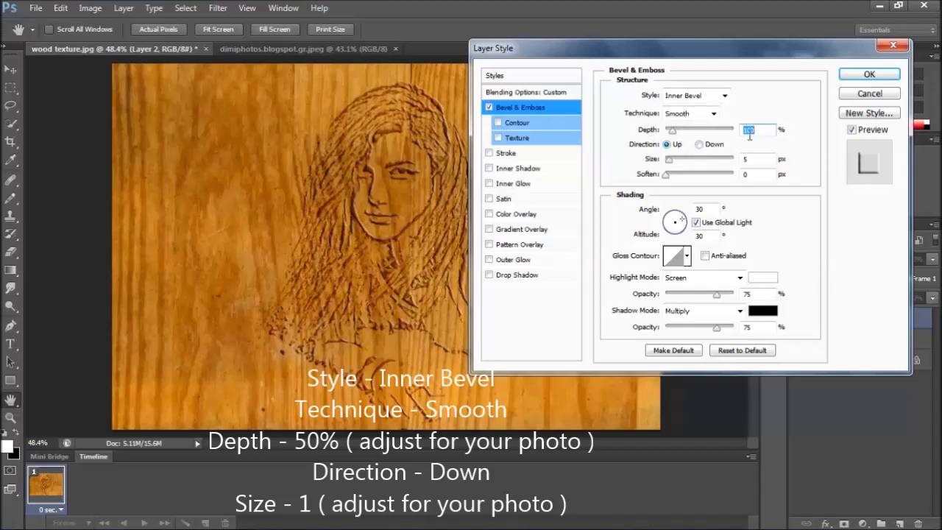
- Set the Bevel & Emboss to Depth 50%, Direction Down, Size 1 px and apply it
text(50)
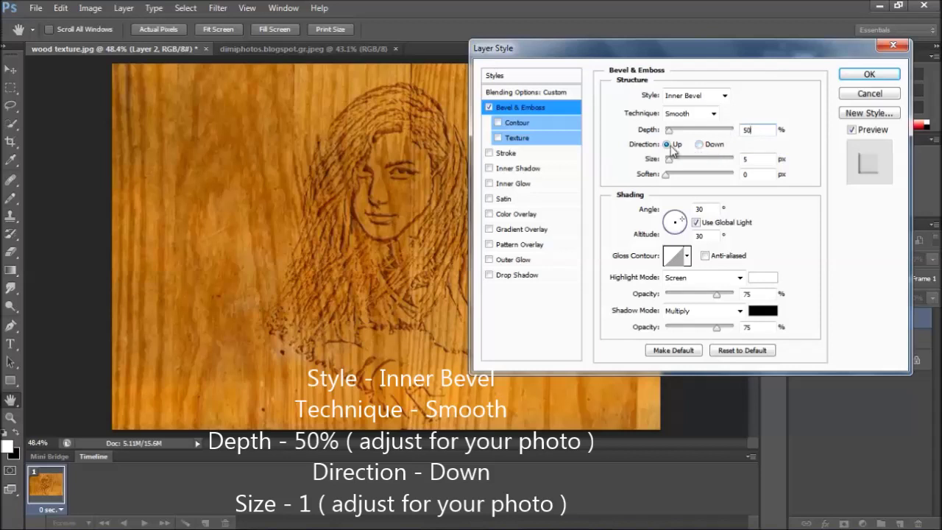
click(700, 144)
double_click(750, 159)
text(1)
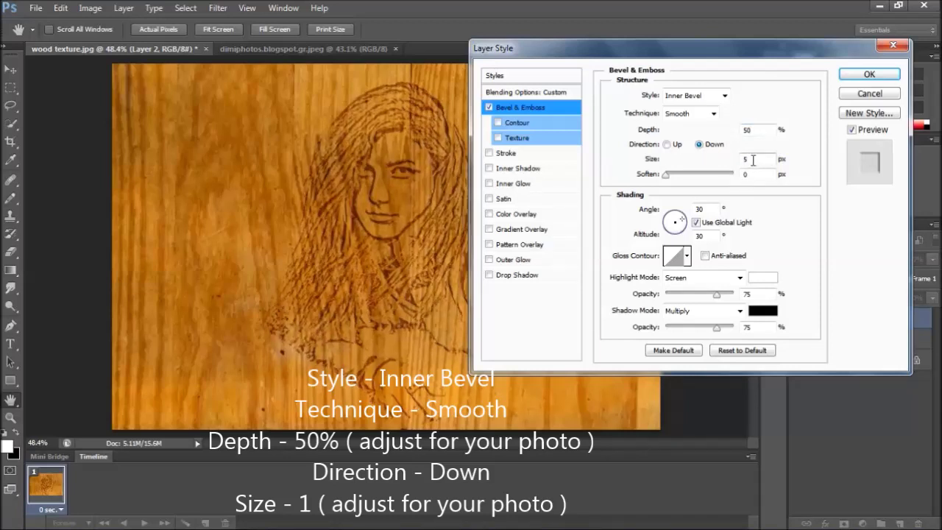
text(1)
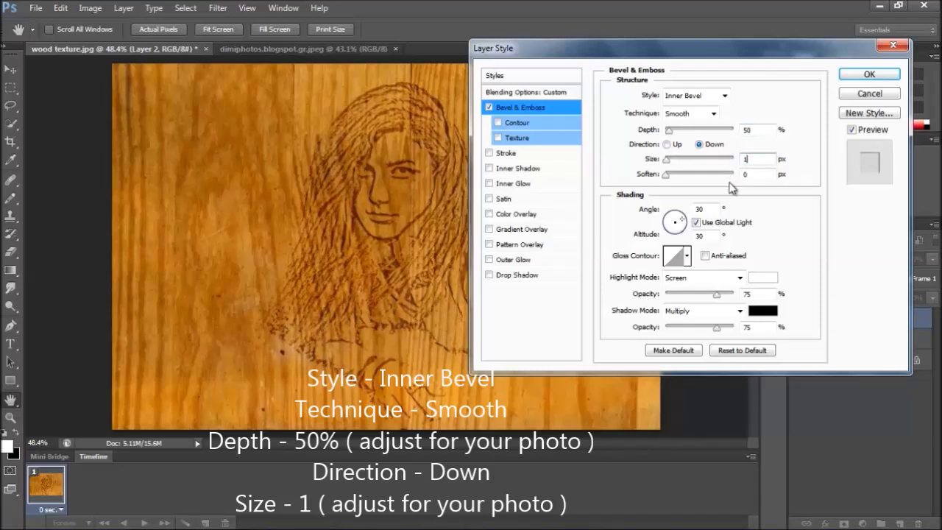
click(869, 74)
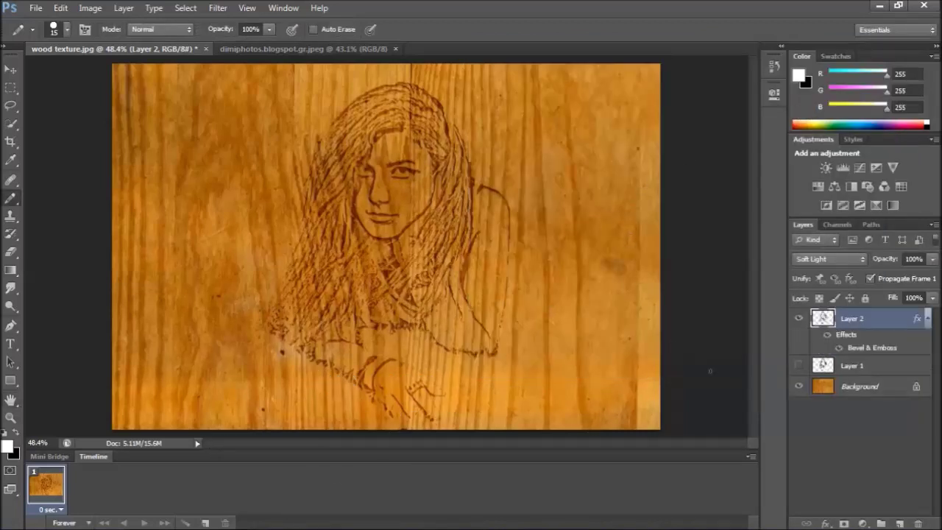
scroll(479, 258, up, 2)
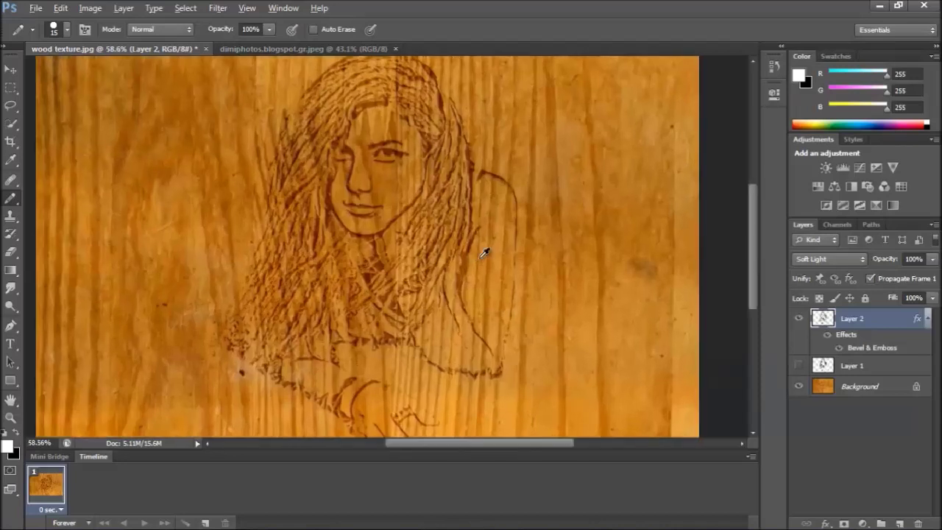